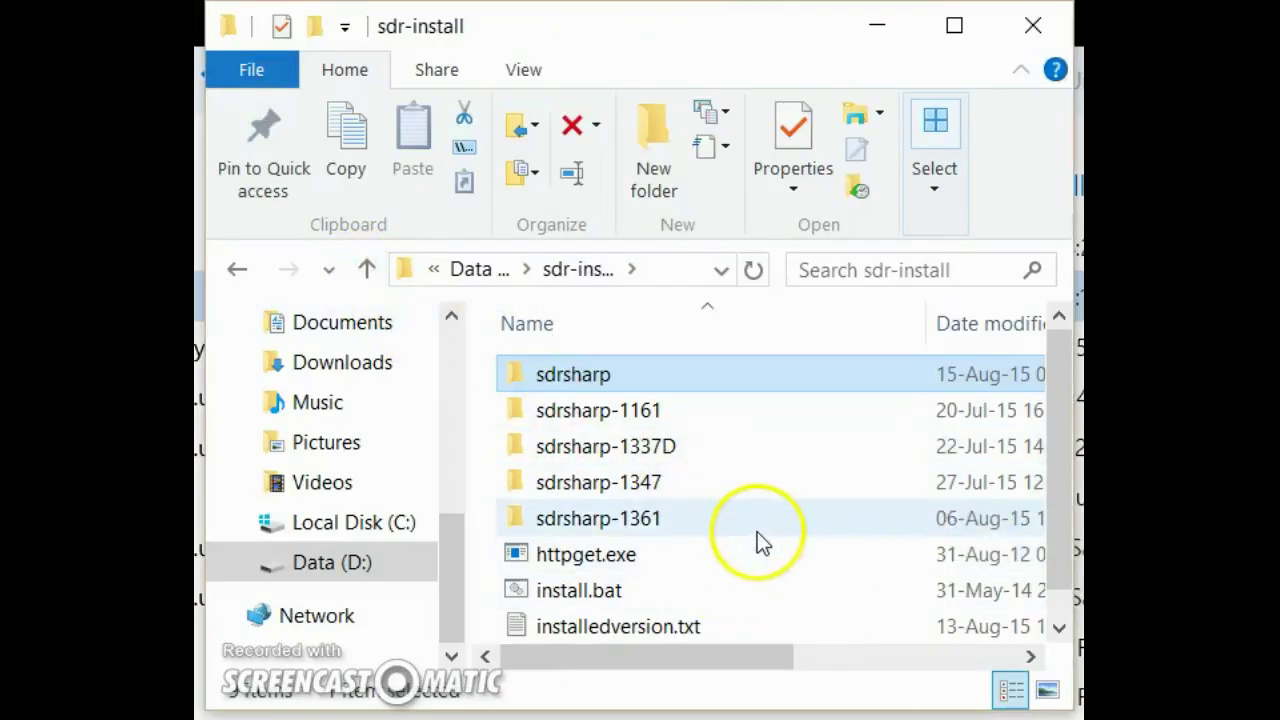
Open the sdrsharp folder and scroll through its SDR# program and plugin files
{"action": "scroll", "coordinate": [757, 532], "scroll_direction": "down", "scroll_amount": 1}
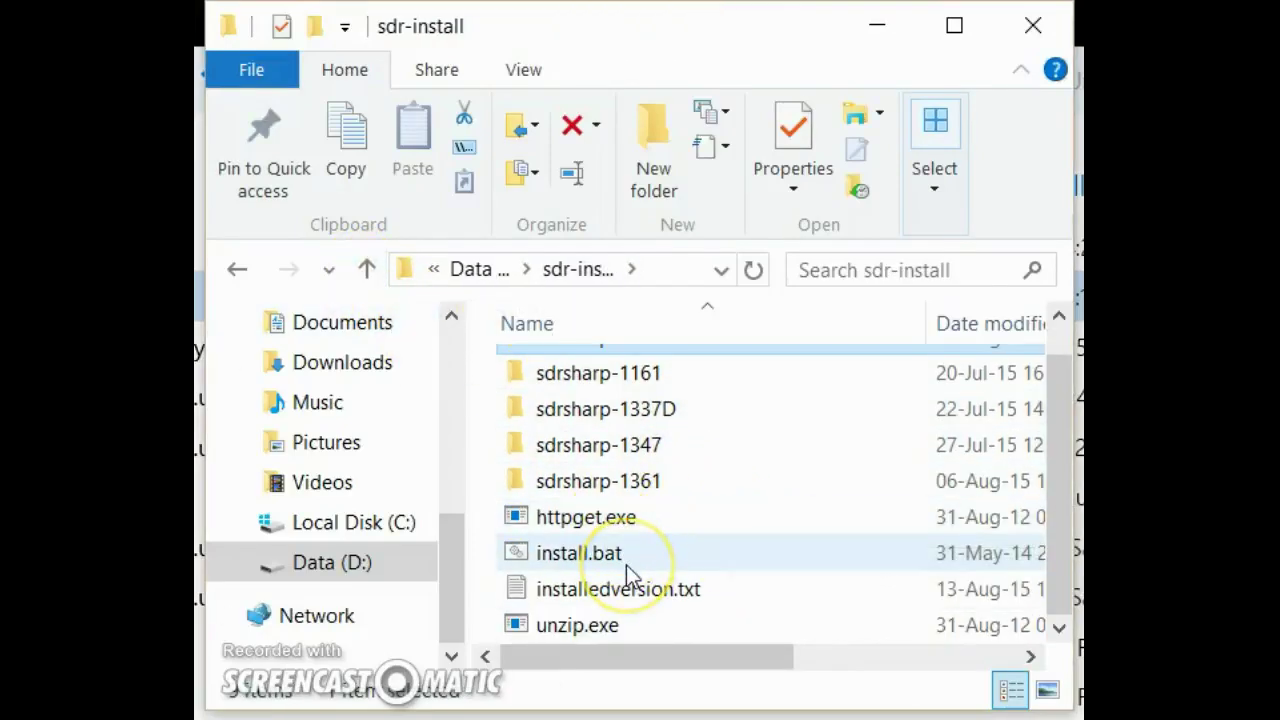
{"action": "mouse_move", "coordinate": [579, 590]}
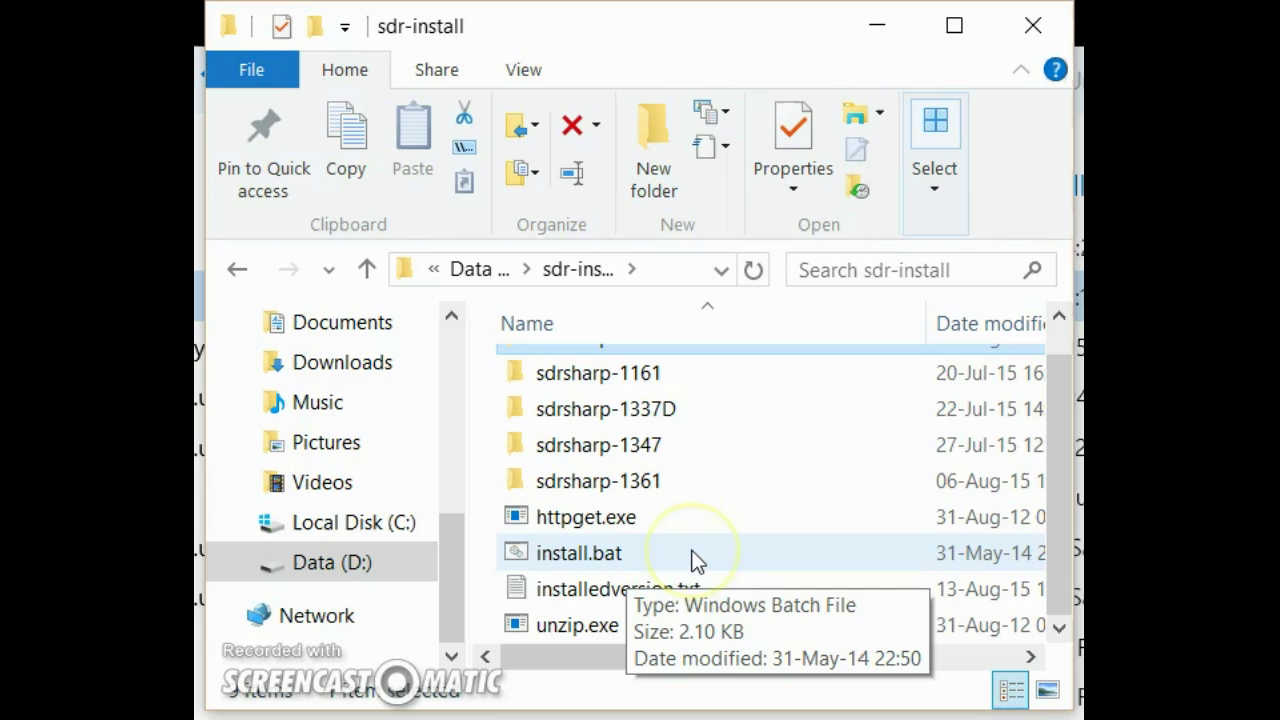
{"action": "scroll", "coordinate": [697, 560], "scroll_direction": "up", "scroll_amount": 1}
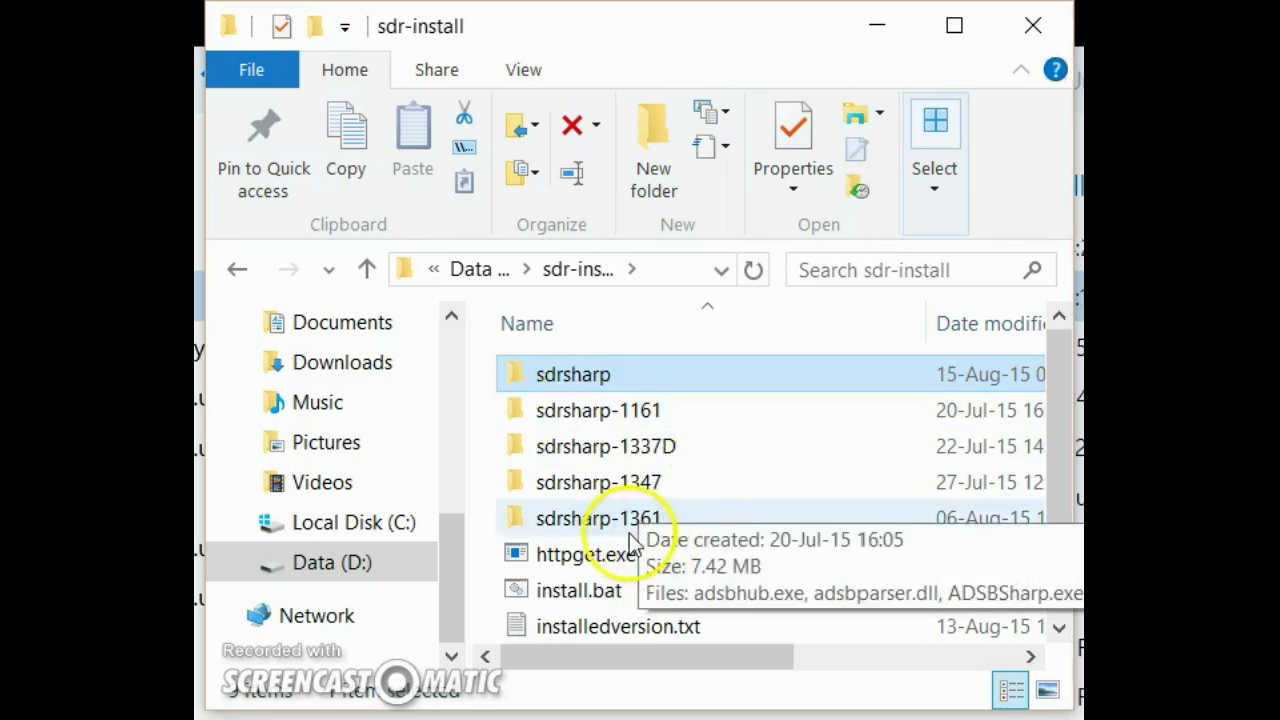
{"action": "double_click", "coordinate": [598, 377]}
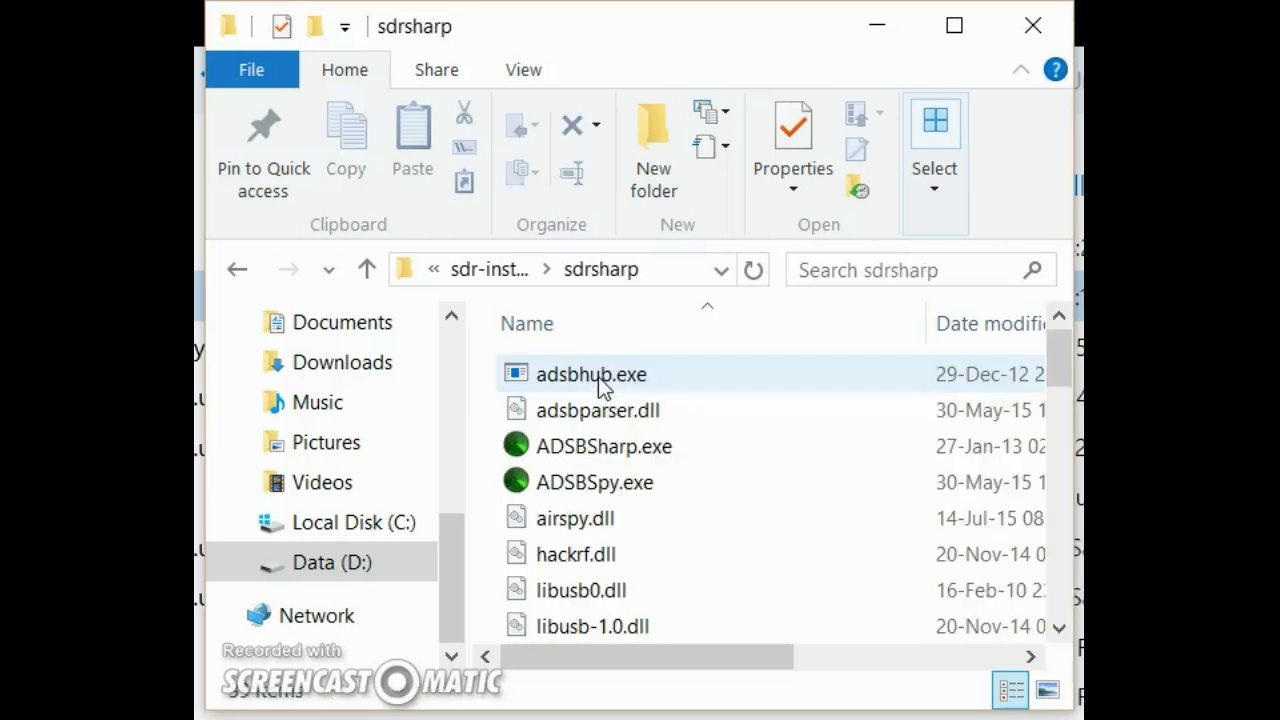
{"action": "scroll", "coordinate": [737, 448], "scroll_direction": "down", "scroll_amount": 1}
{"action": "scroll", "coordinate": [742, 454], "scroll_direction": "down", "scroll_amount": 2}
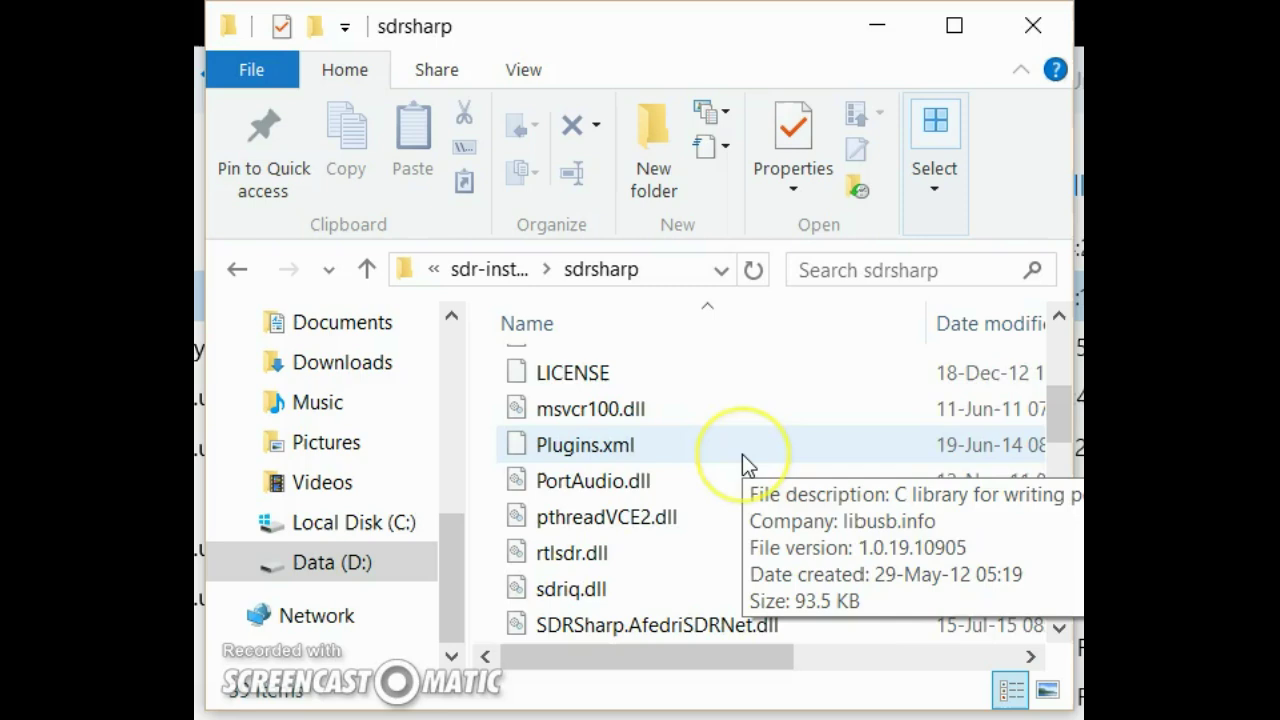
{"action": "scroll", "coordinate": [742, 454], "scroll_direction": "down", "scroll_amount": 2}
{"action": "scroll", "coordinate": [742, 454], "scroll_direction": "down", "scroll_amount": 1}
{"action": "scroll", "coordinate": [742, 454], "scroll_direction": "down", "scroll_amount": 1}
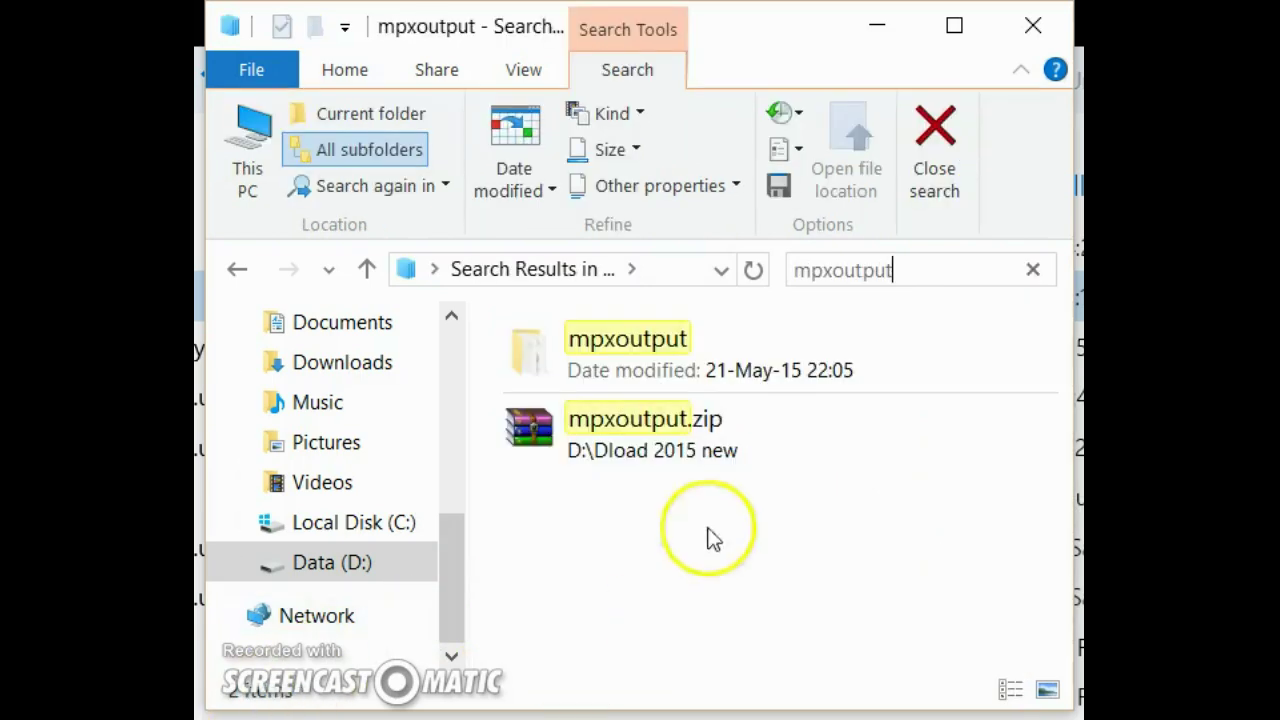
Open the mpxoutput folder result and select magicline.txt beside SDRSharp.OutMPX.dll
{"action": "left_click", "coordinate": [657, 430]}
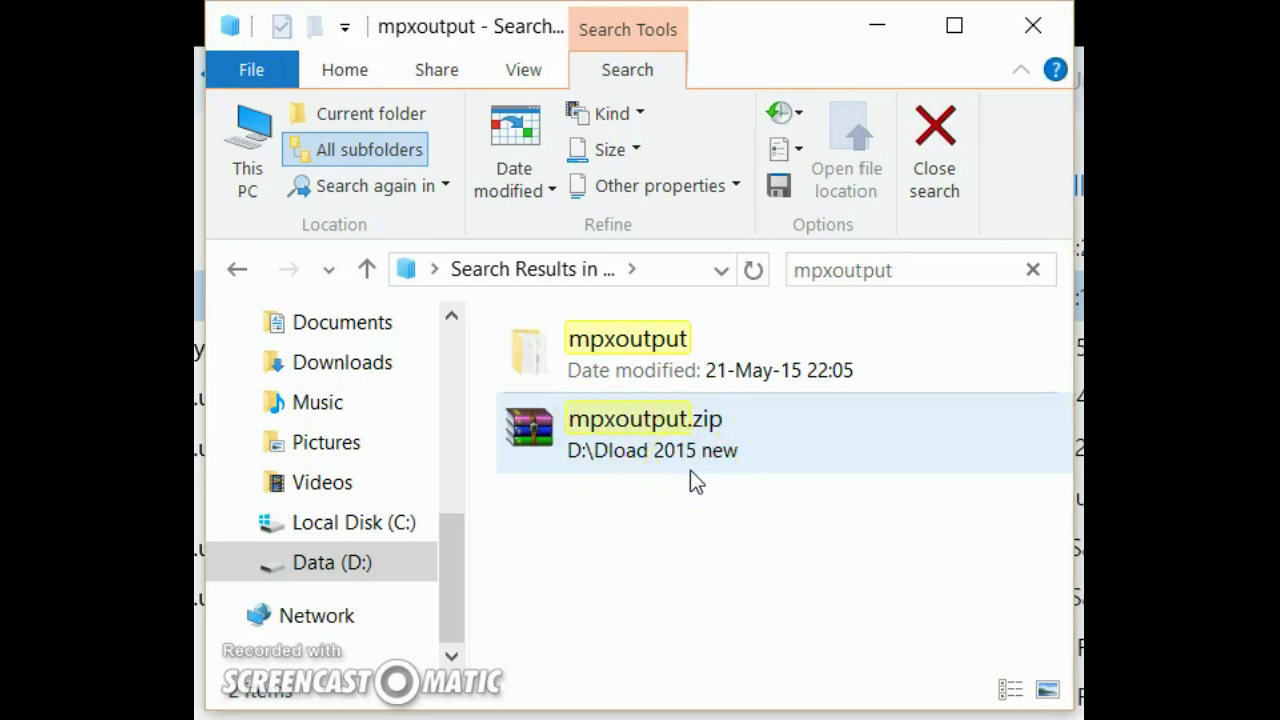
{"action": "left_click", "coordinate": [620, 348]}
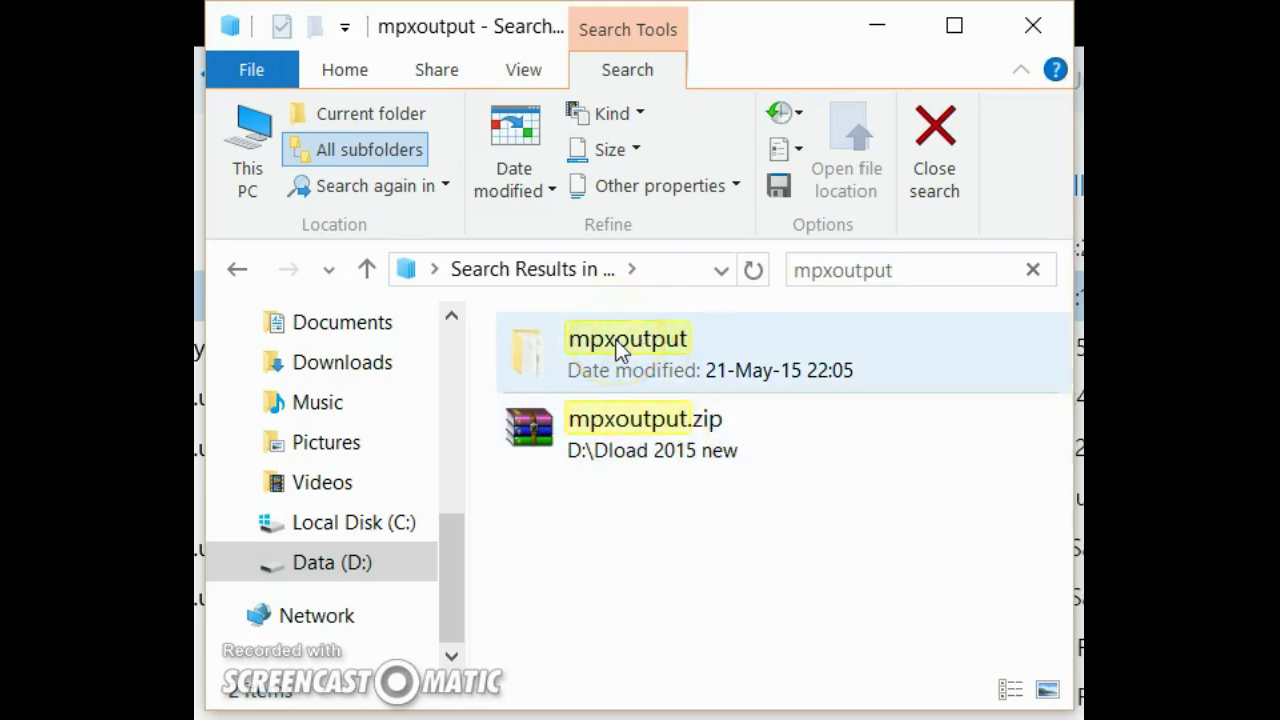
{"action": "double_click", "coordinate": [620, 348]}
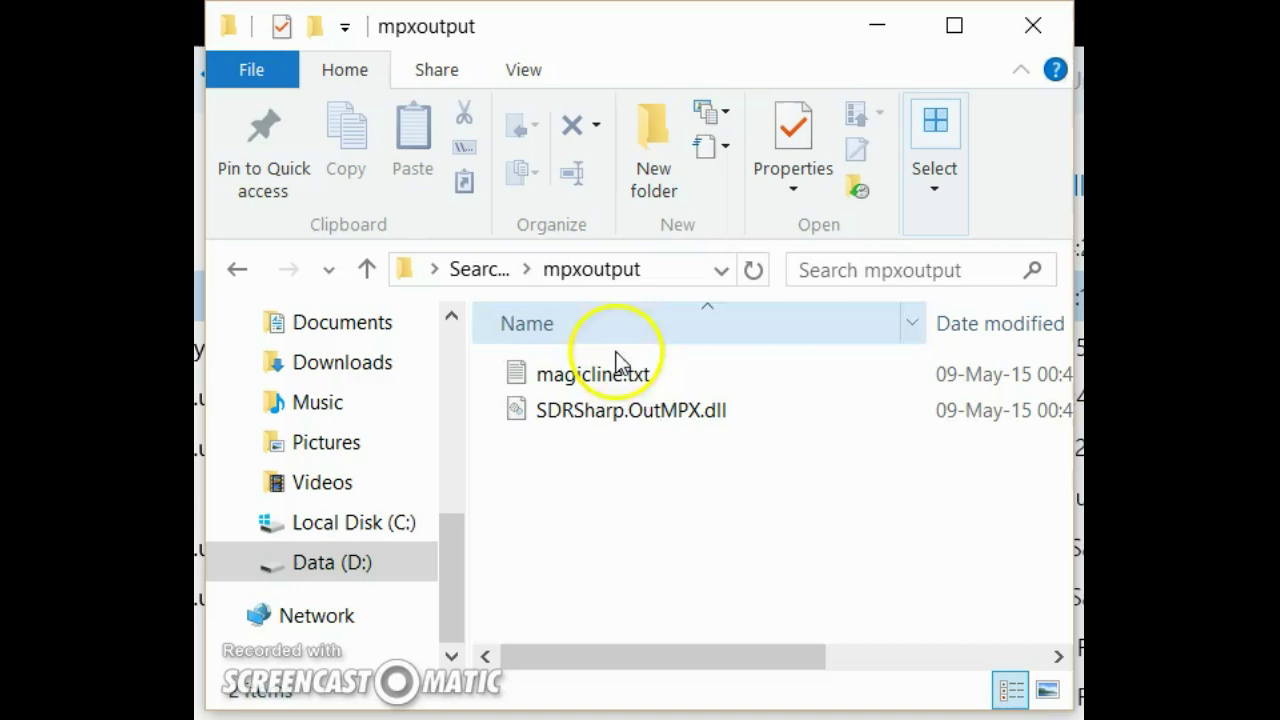
{"action": "left_click", "coordinate": [584, 423]}
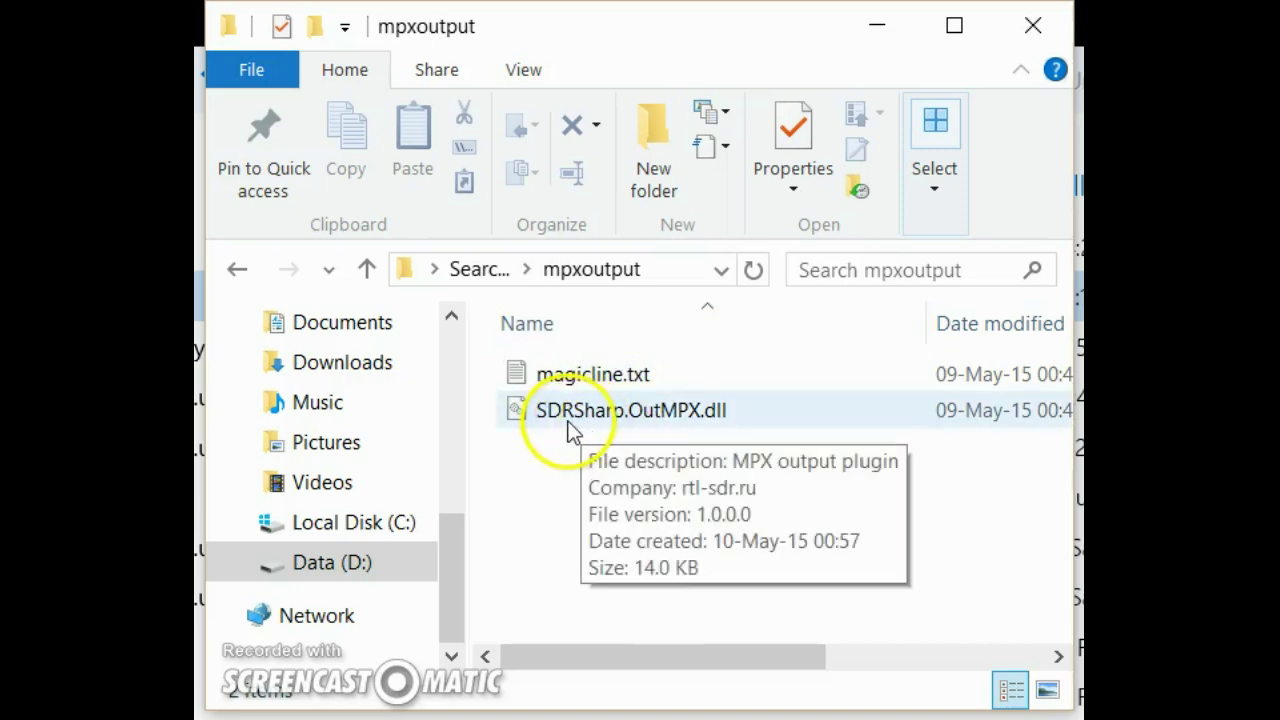
{"action": "mouse_move", "coordinate": [631, 410]}
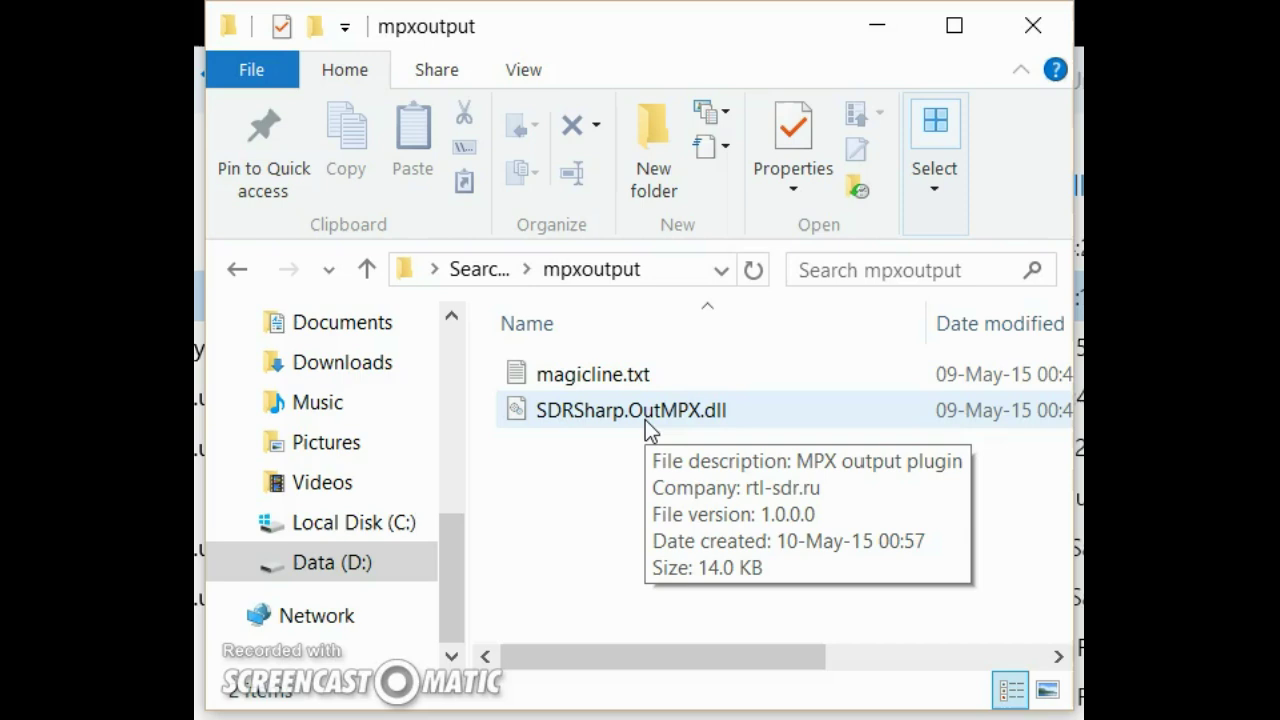
{"action": "left_click", "coordinate": [588, 417]}
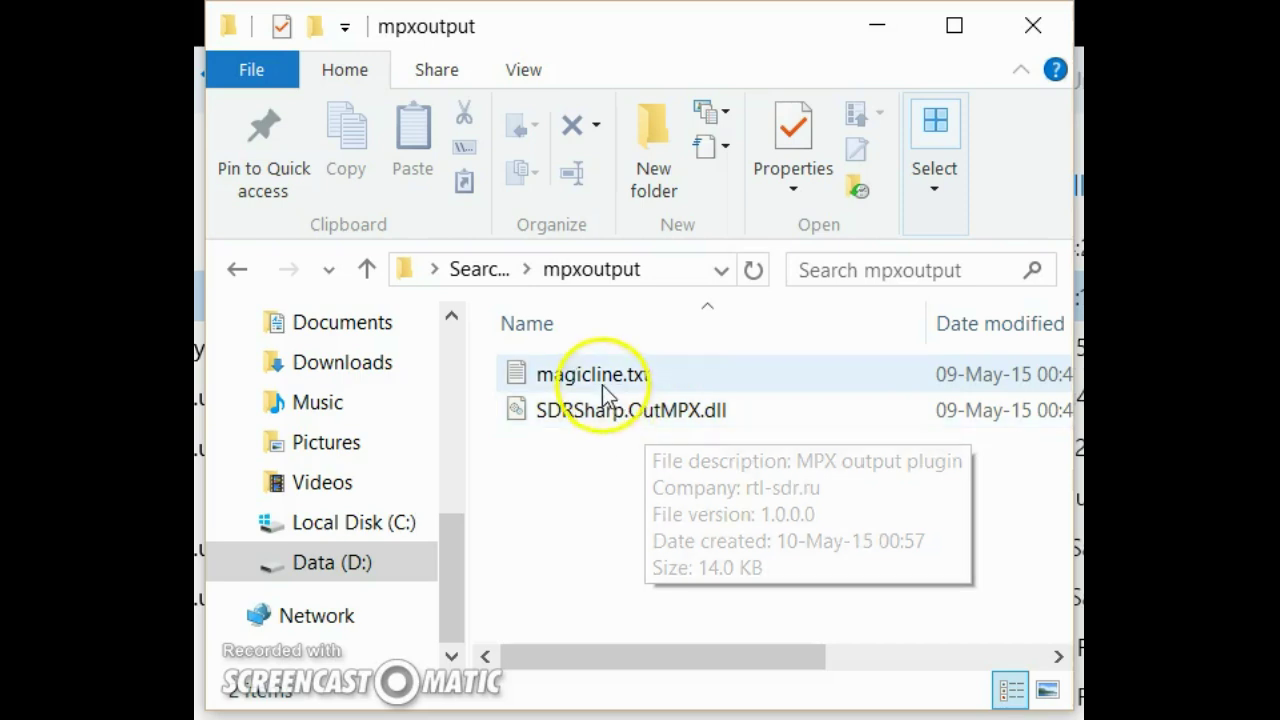
{"action": "left_click", "coordinate": [601, 381]}
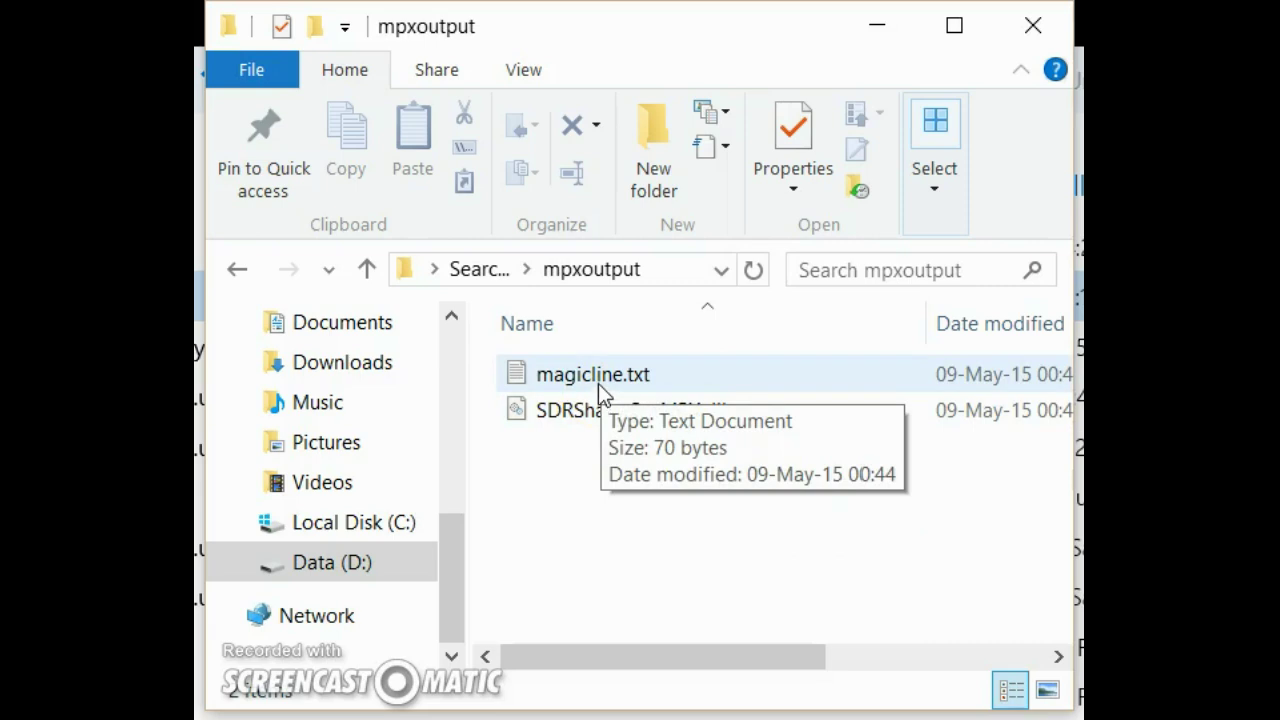
Copy the MPX plugin add-key line from magicline.txt in Notepad
{"action": "double_click", "coordinate": [598, 382]}
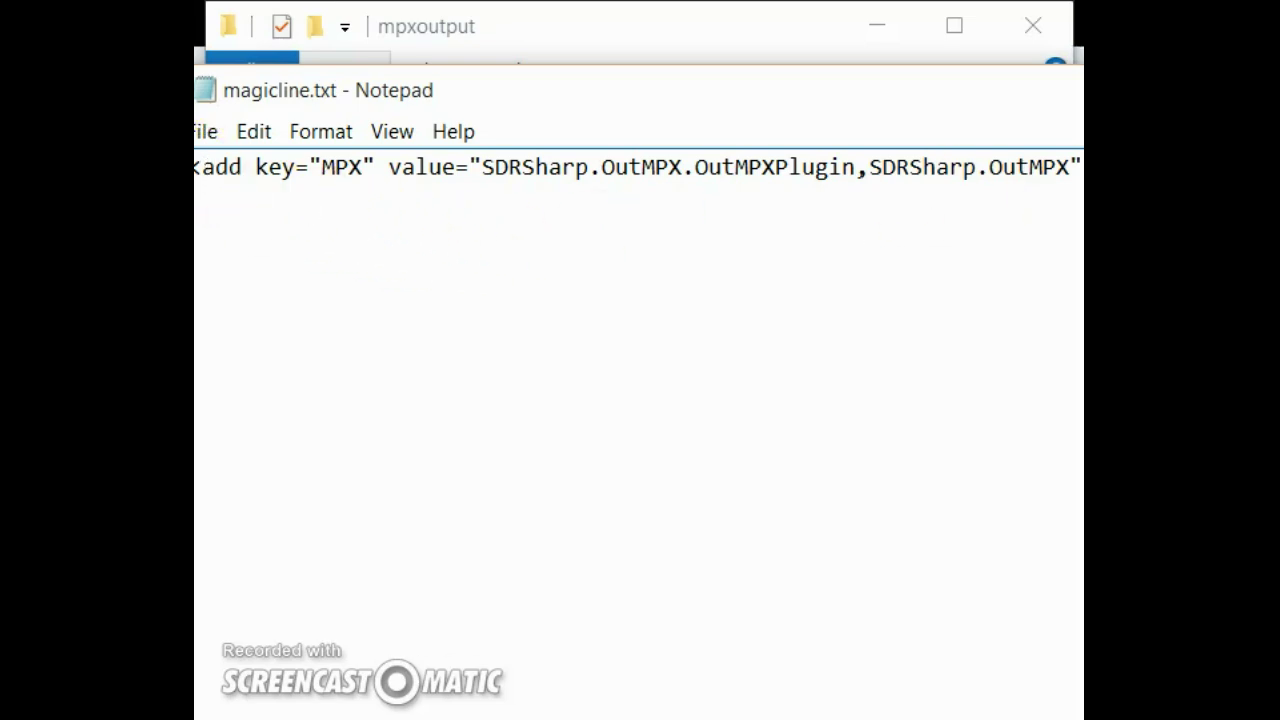
{"action": "left_click_drag", "start_coordinate": [196, 167], "coordinate": [1080, 170]}
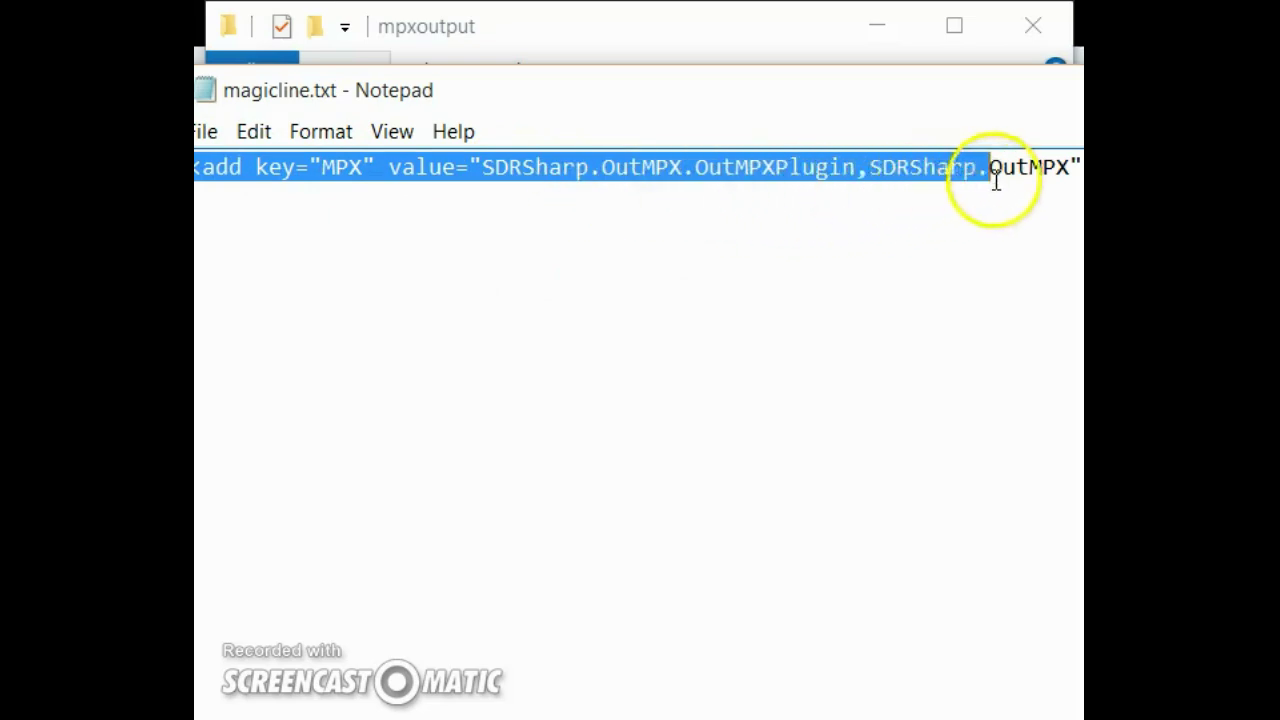
{"action": "right_click", "coordinate": [849, 168]}
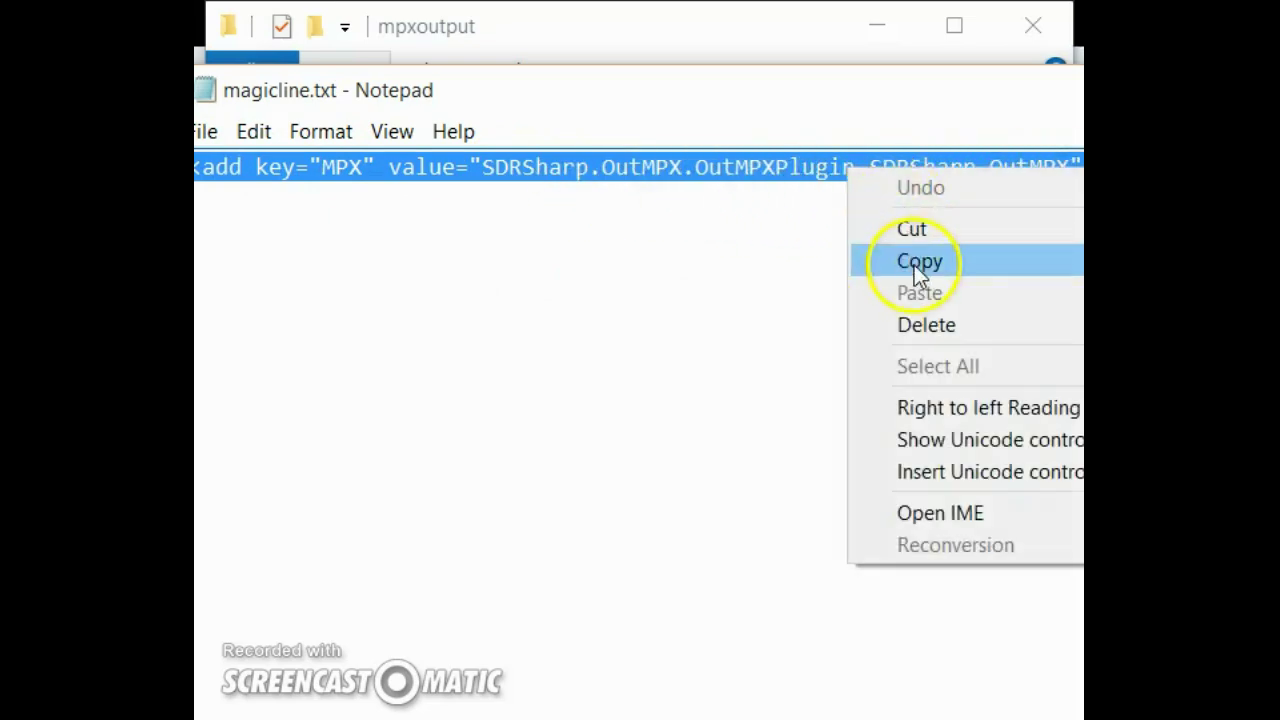
{"action": "left_click", "coordinate": [914, 263]}
{"action": "key", "text": "alt+Tab"}
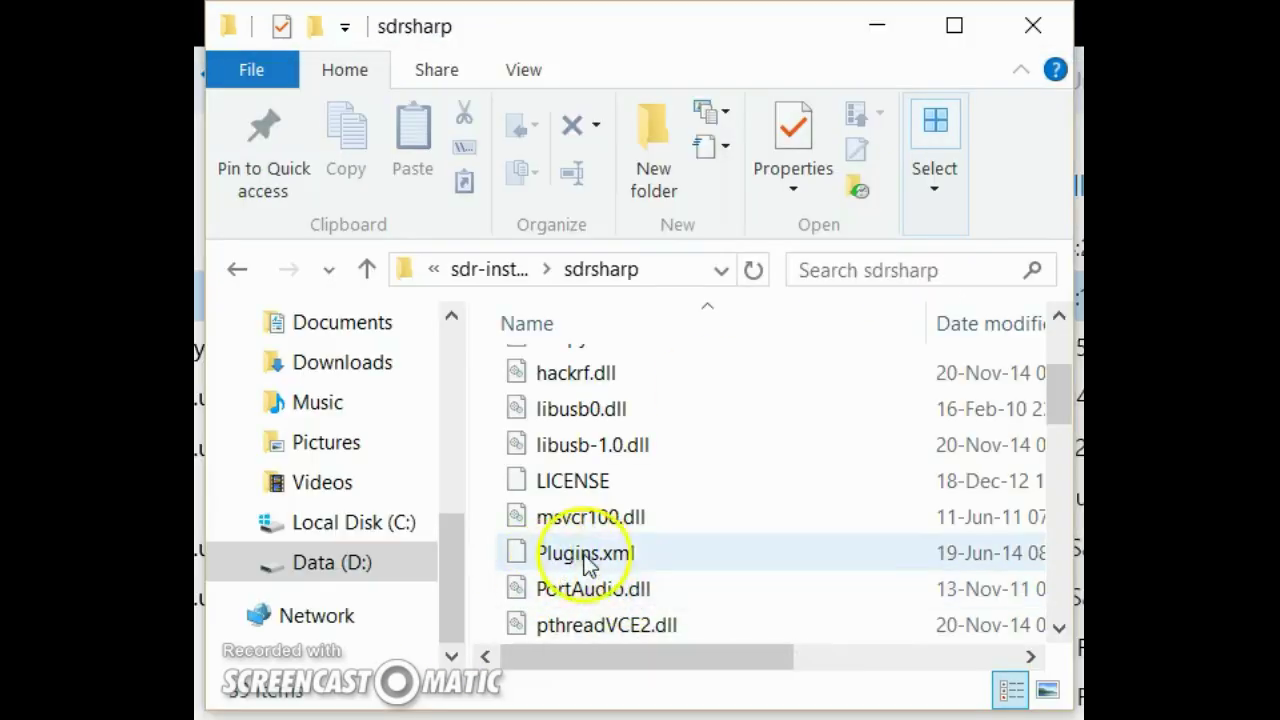
Show the Open with app choices for Plugins.xml in the sdrsharp folder
{"action": "scroll", "coordinate": [690, 445], "scroll_direction": "up", "scroll_amount": 1}
{"action": "scroll", "coordinate": [690, 438], "scroll_direction": "up", "scroll_amount": 1}
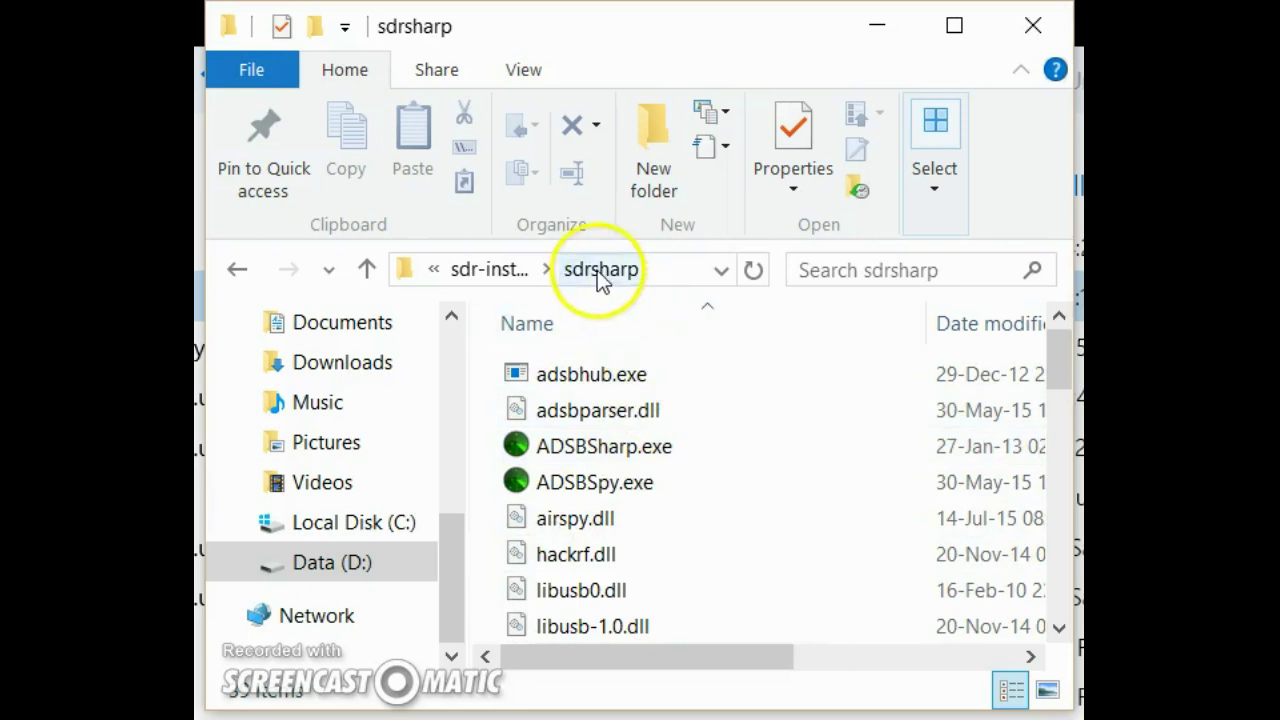
{"action": "scroll", "coordinate": [690, 508], "scroll_direction": "down", "scroll_amount": 2}
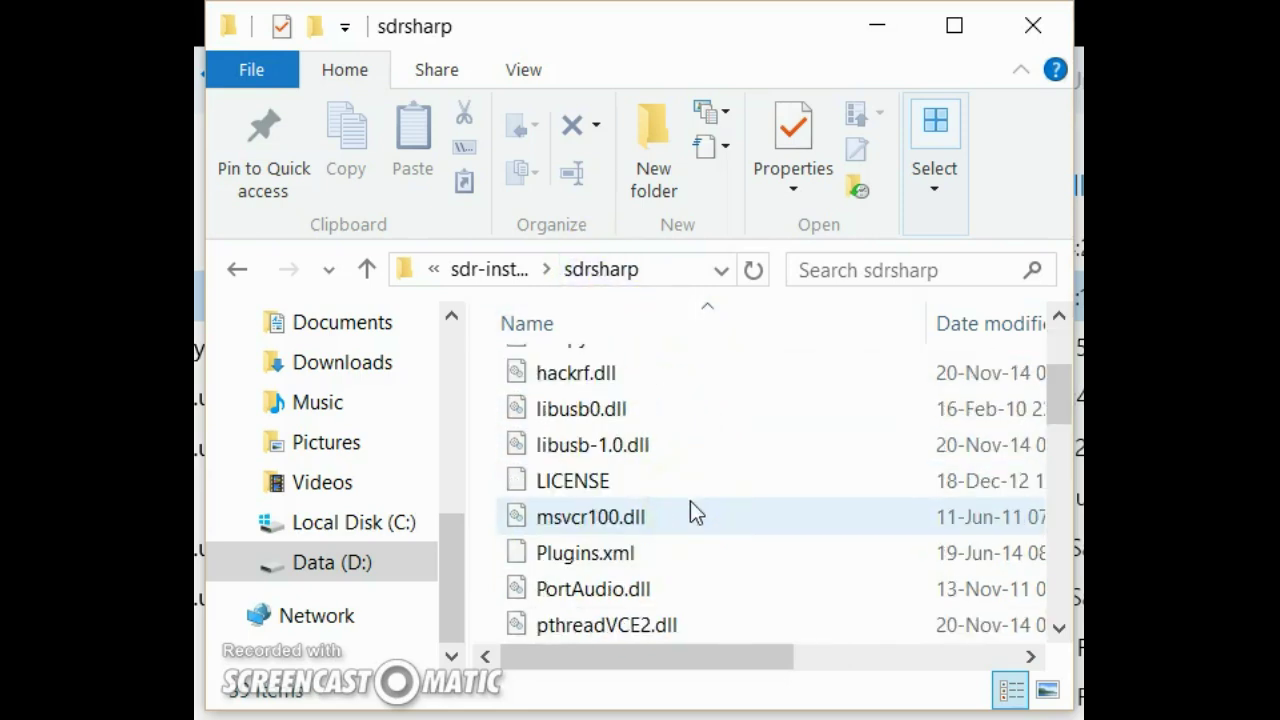
{"action": "left_click", "coordinate": [612, 560]}
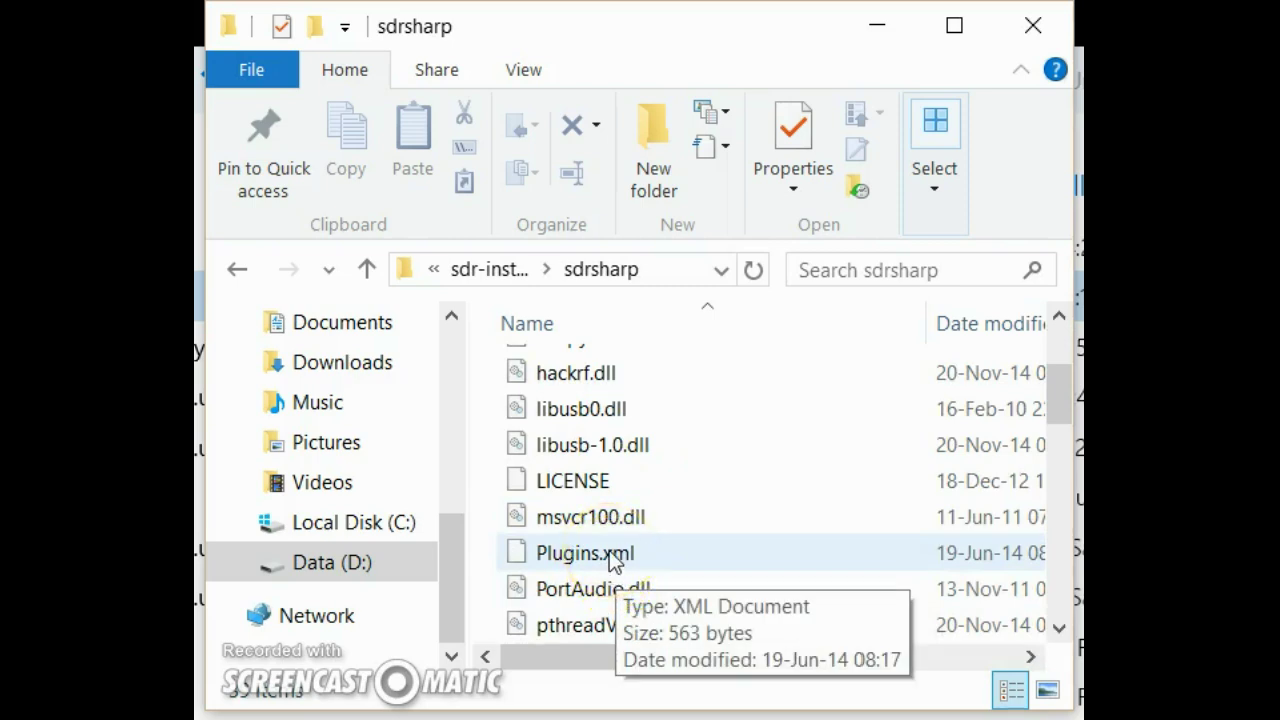
{"action": "right_click", "coordinate": [613, 558]}
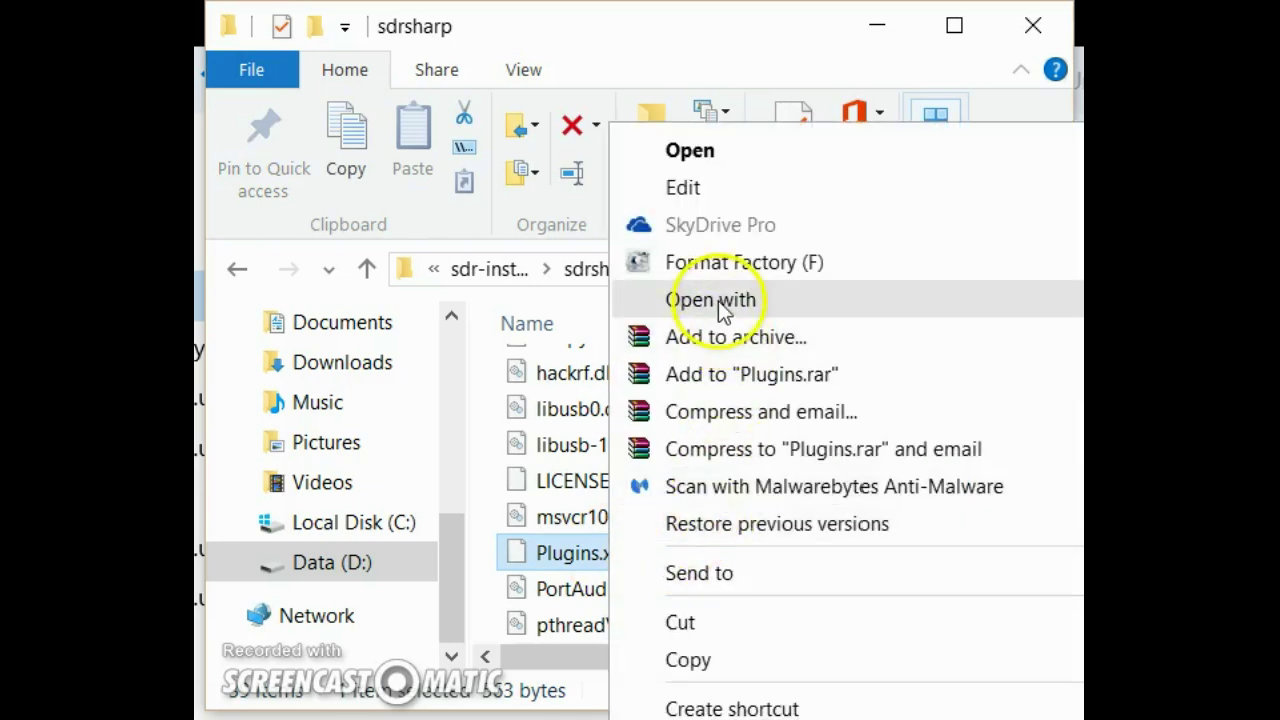
{"action": "mouse_move", "coordinate": [710, 299]}
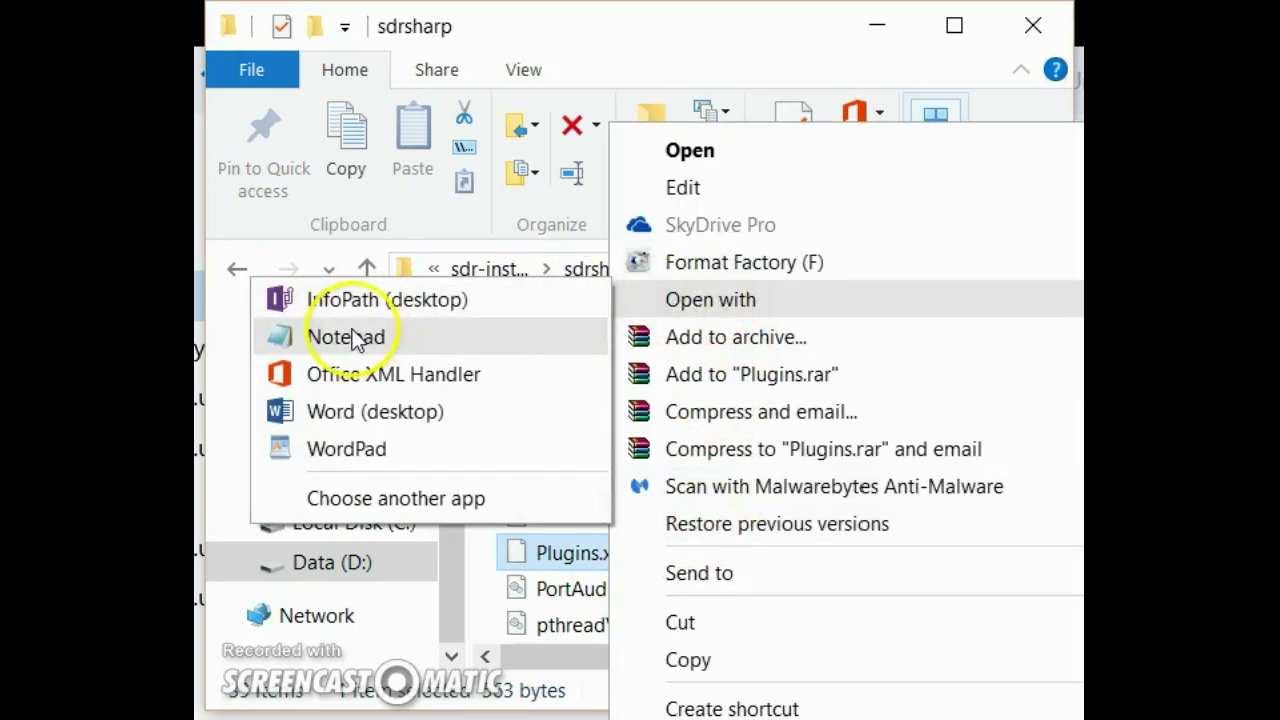
Paste the OutMPX add-key line before the closing sharpPlugins tag and save Plugins.xml
{"action": "left_click", "coordinate": [360, 336]}
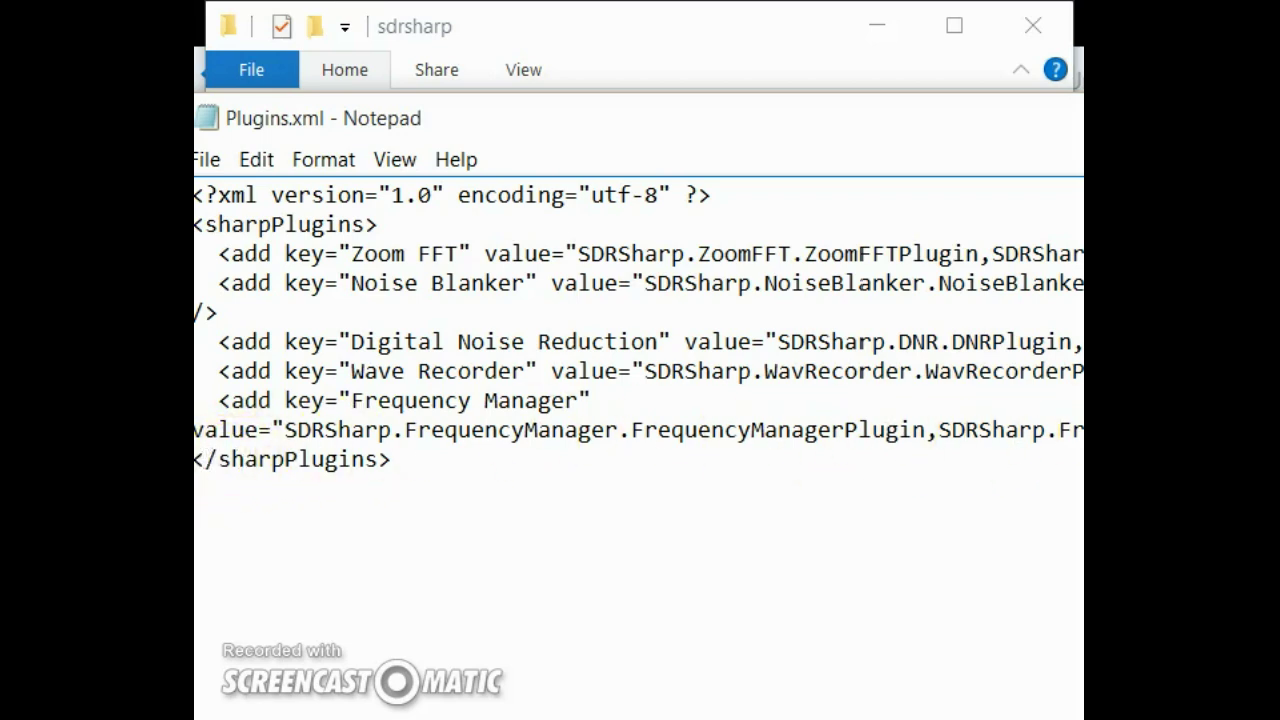
{"action": "key", "text": "Return"}
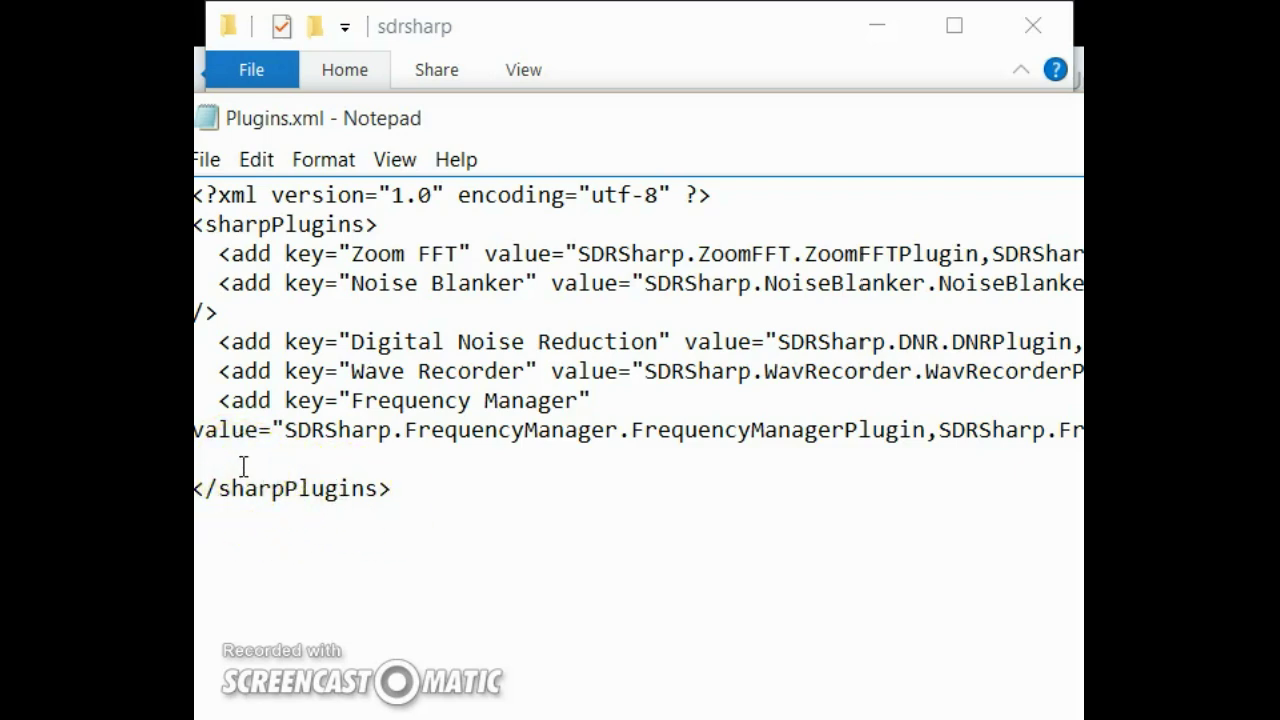
{"action": "key", "text": "ctrl+v"}
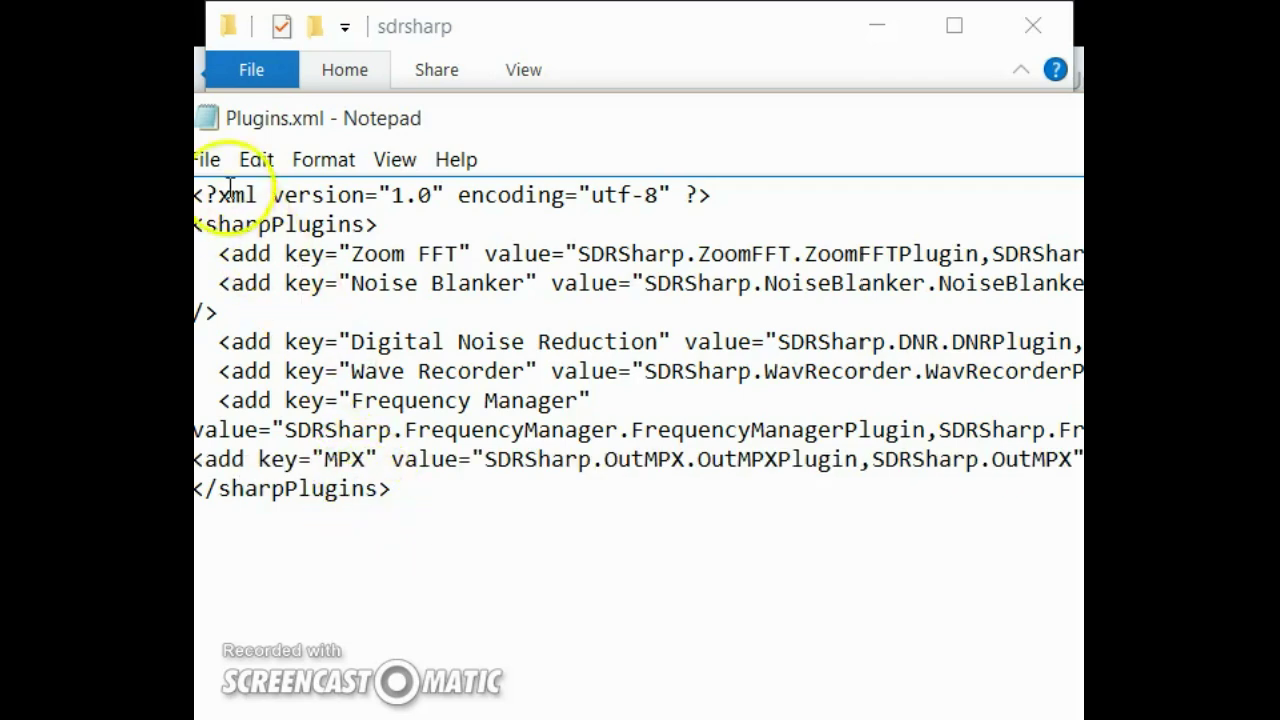
{"action": "left_click", "coordinate": [205, 161]}
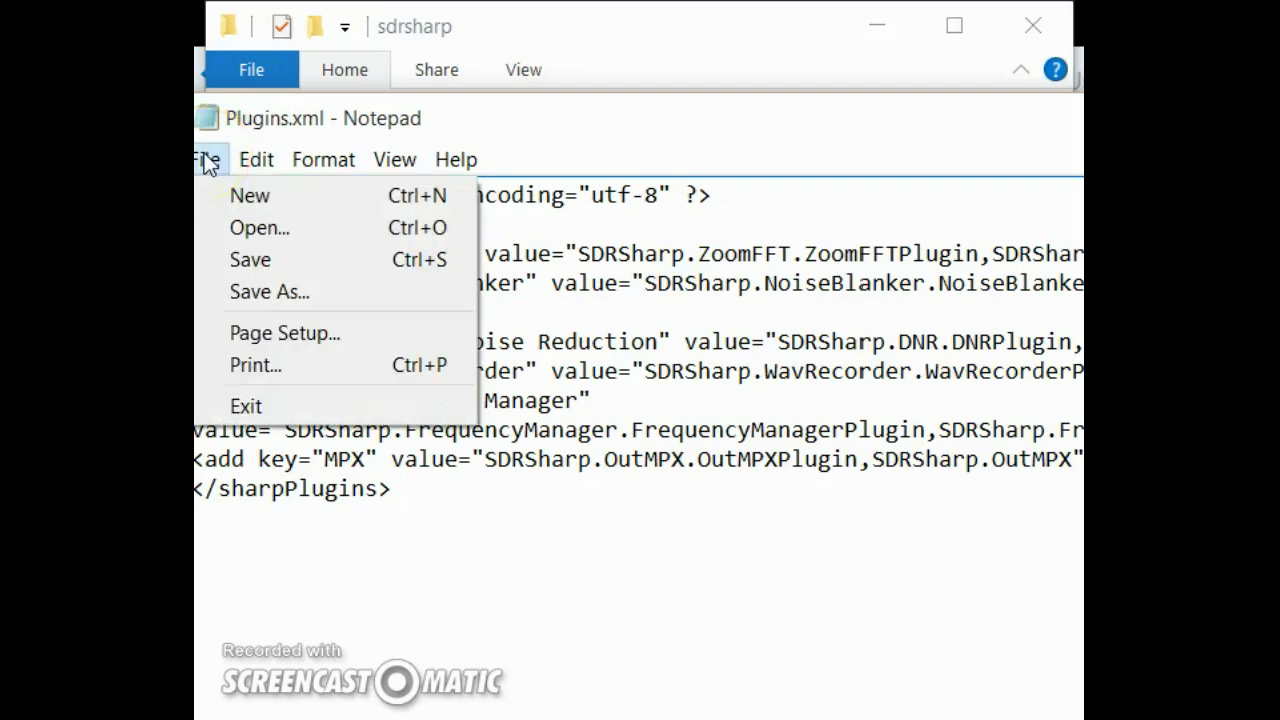
{"action": "left_click", "coordinate": [243, 262]}
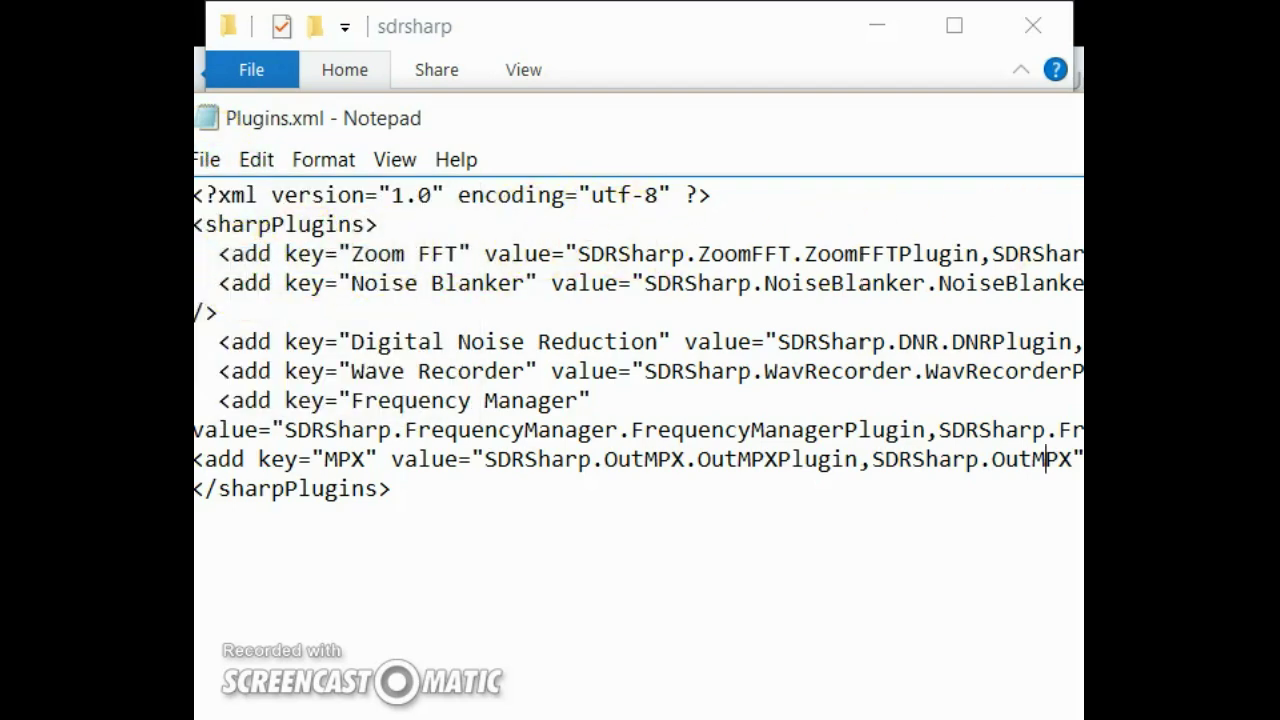
{"action": "left_click_drag", "start_coordinate": [867, 125], "coordinate": [630, 125]}
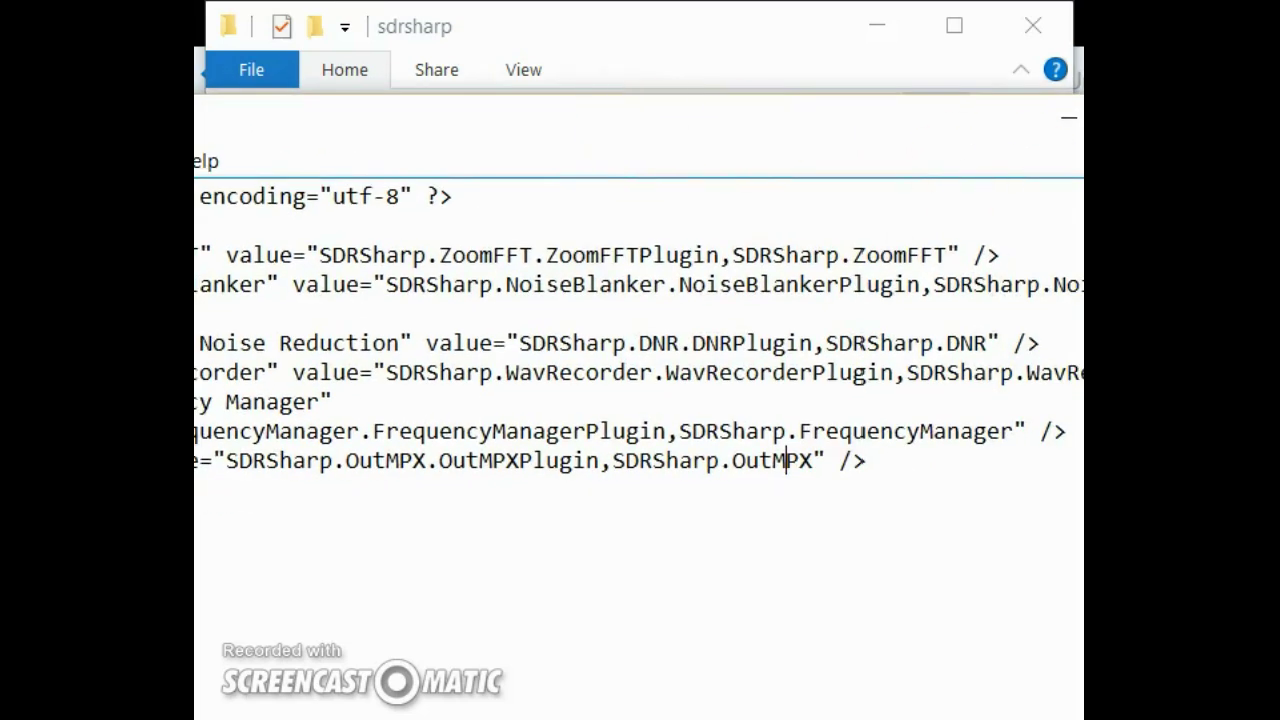
{"action": "key", "text": "alt+Tab"}
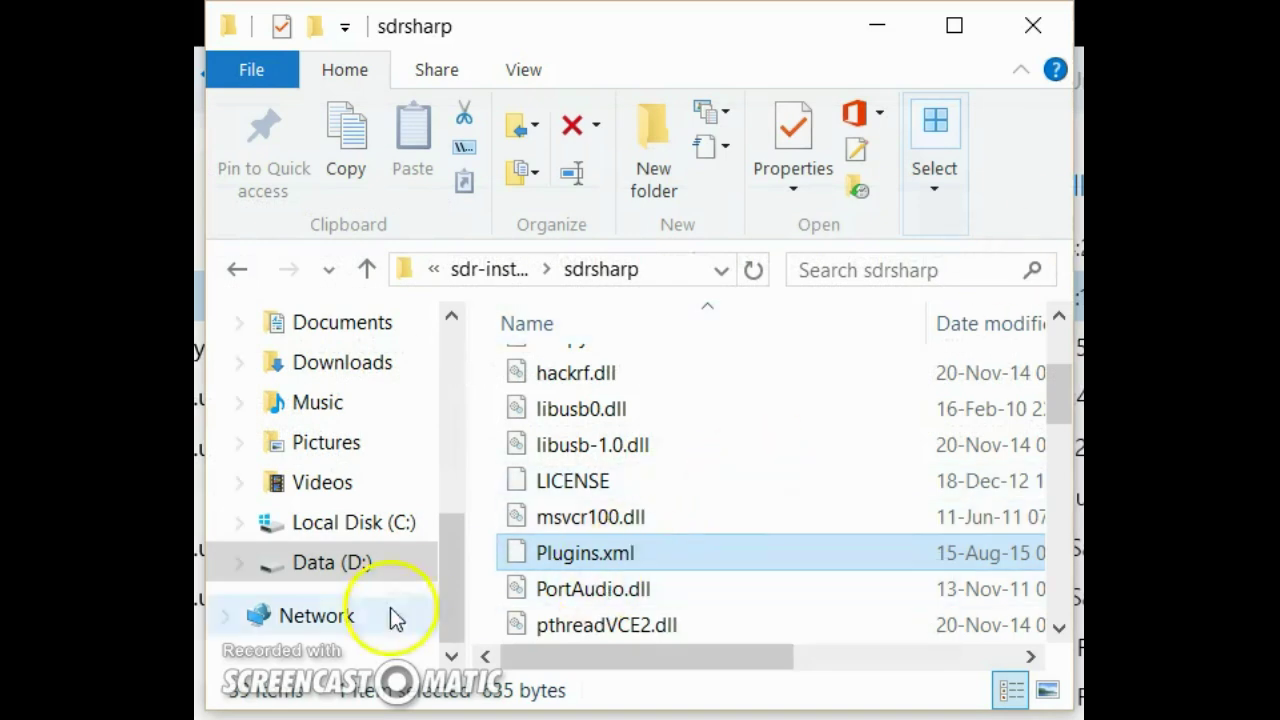
Copy SDRSharp.OutMPX.dll from mpxoutput to sdr-install\sdrsharp using Copy to
{"action": "key", "text": "alt+Tab"}
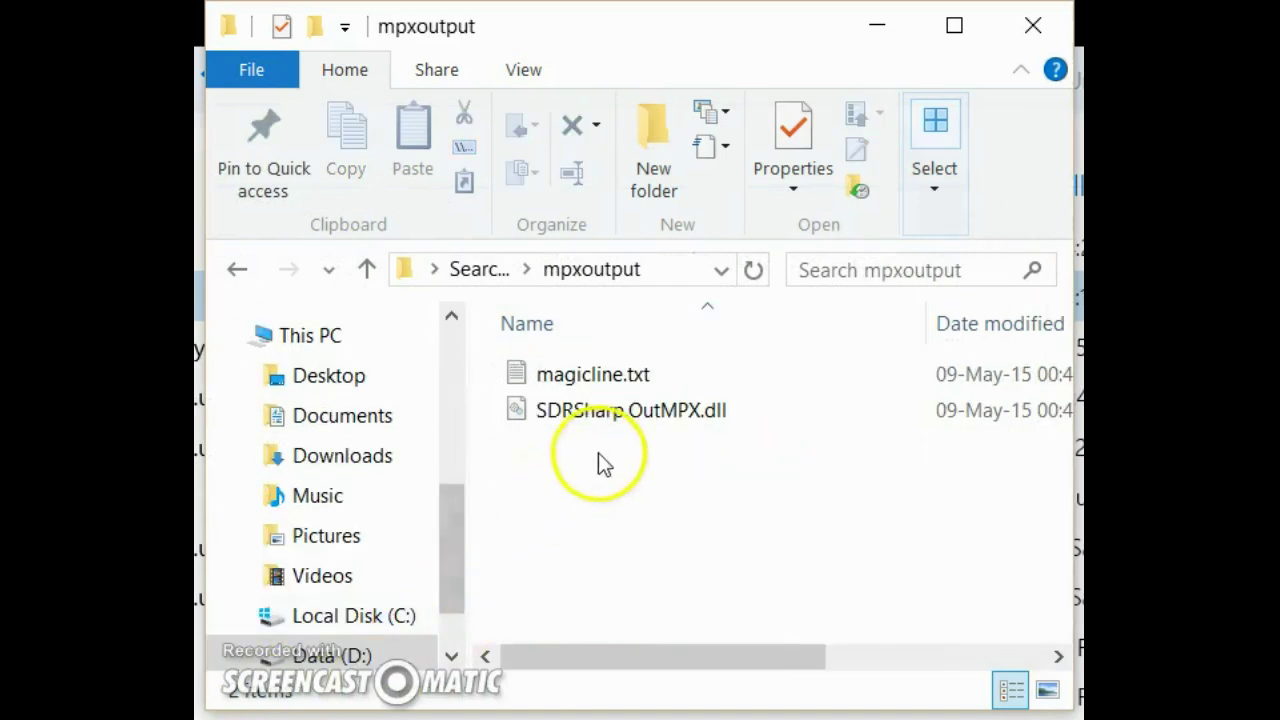
{"action": "left_click", "coordinate": [613, 420]}
{"action": "left_click", "coordinate": [613, 411]}
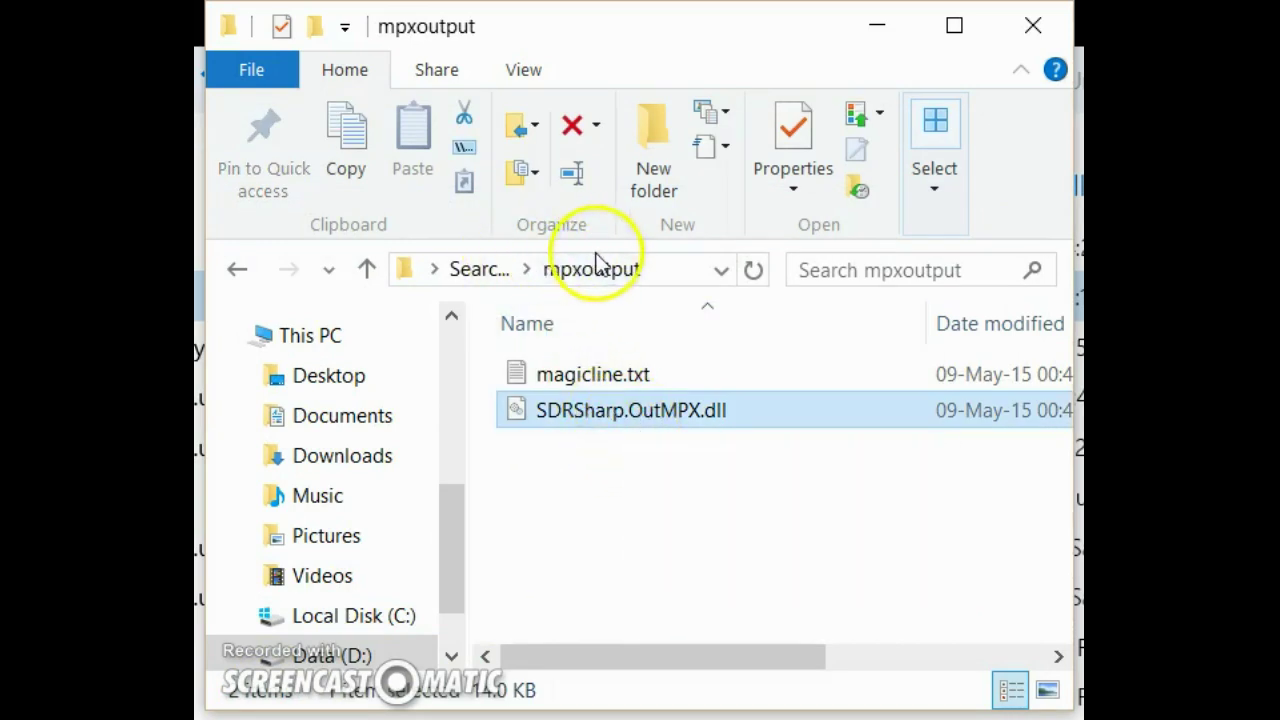
{"action": "left_click", "coordinate": [520, 140]}
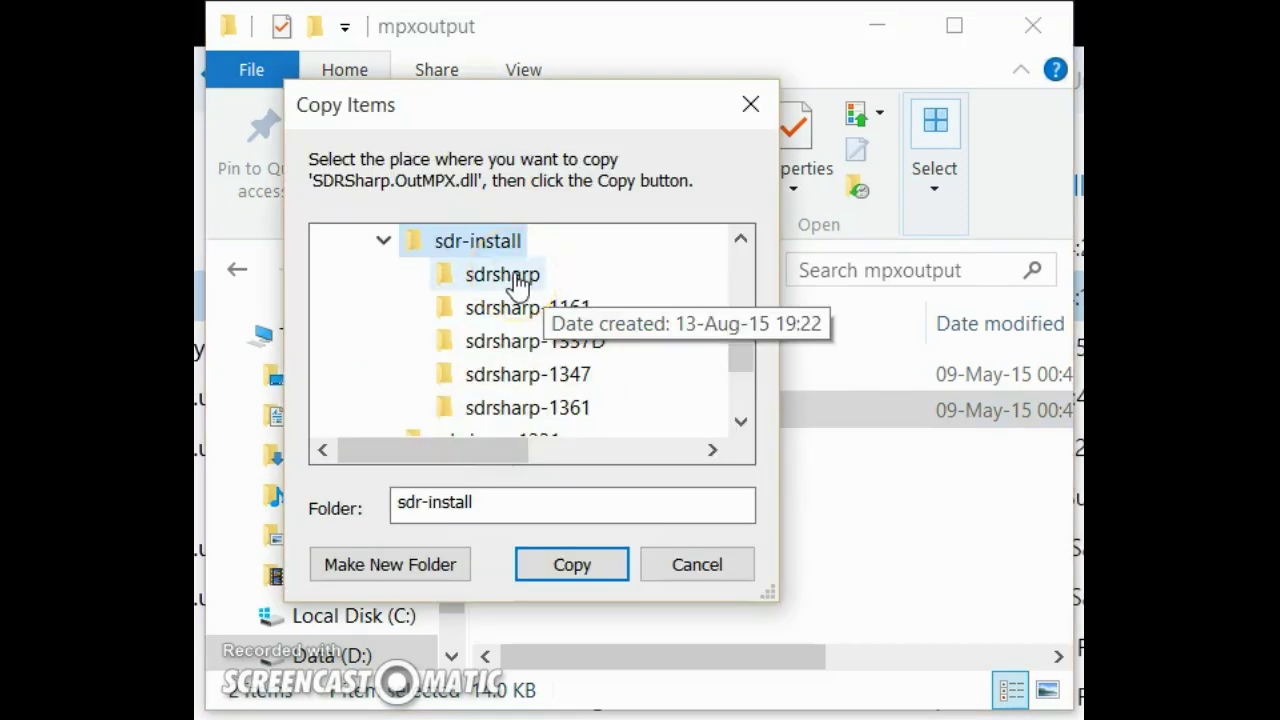
{"action": "left_click", "coordinate": [518, 284]}
{"action": "left_click", "coordinate": [643, 309]}
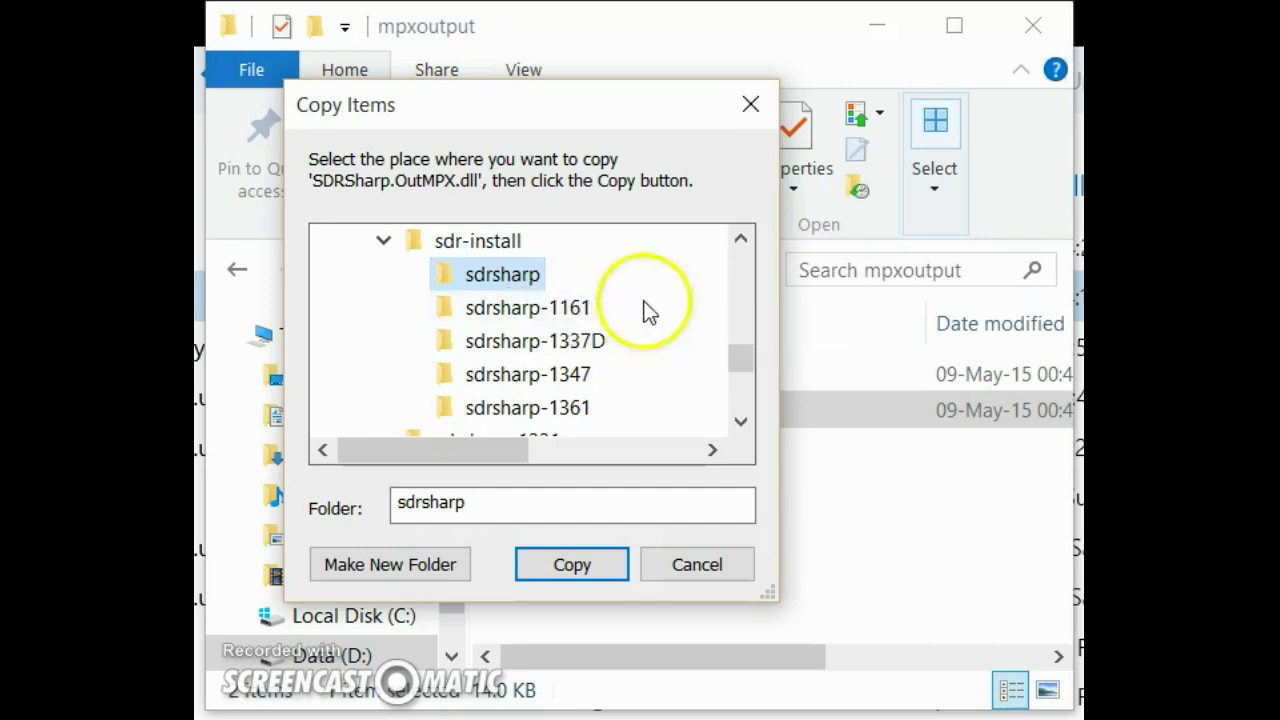
{"action": "left_click", "coordinate": [493, 283]}
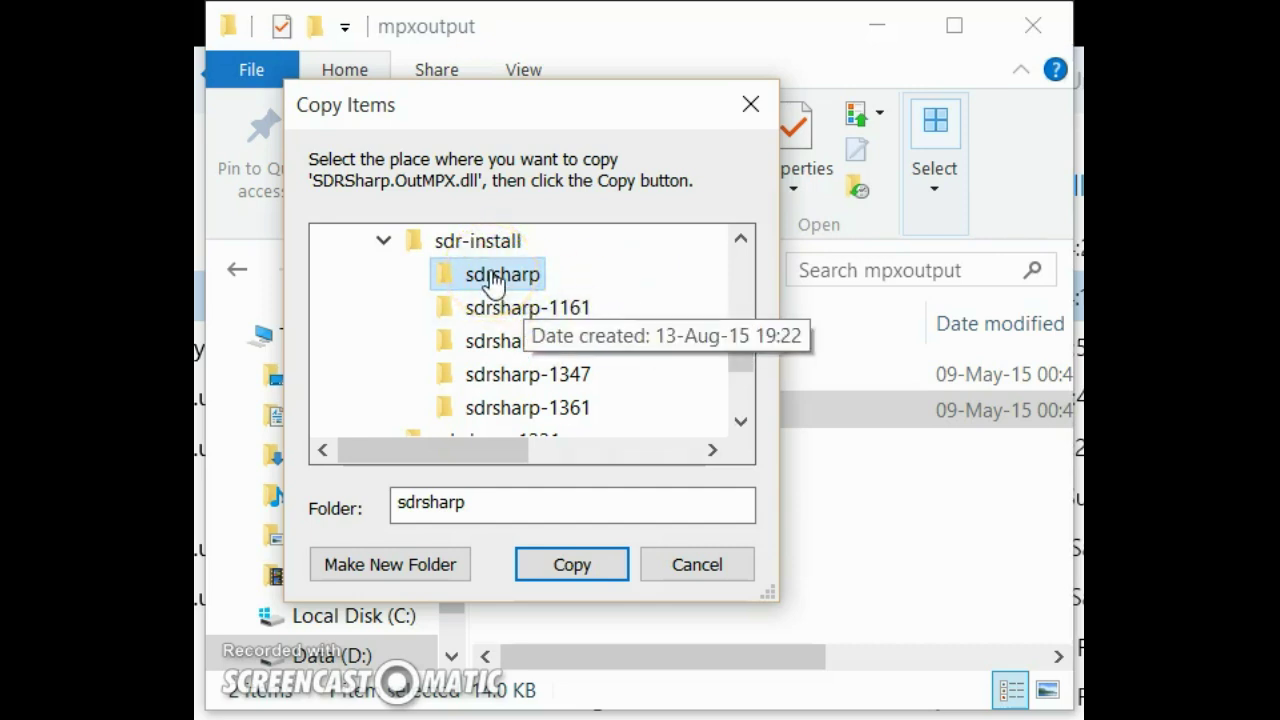
{"action": "left_click", "coordinate": [586, 288]}
{"action": "left_click", "coordinate": [565, 566]}
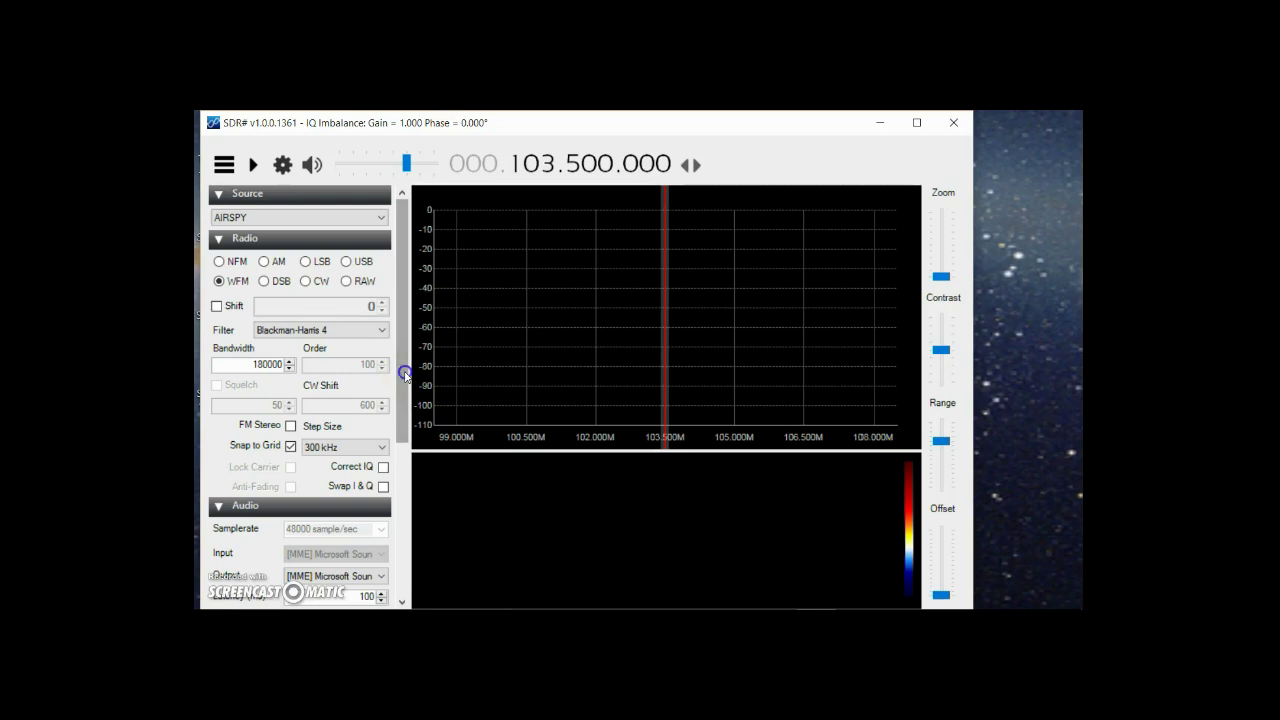
Route MPX Output to [MME] Line 1 (Virtual Audio Cable) and play the BBC R3 IQ recording
{"action": "left_click_drag", "start_coordinate": [405, 374], "coordinate": [391, 532]}
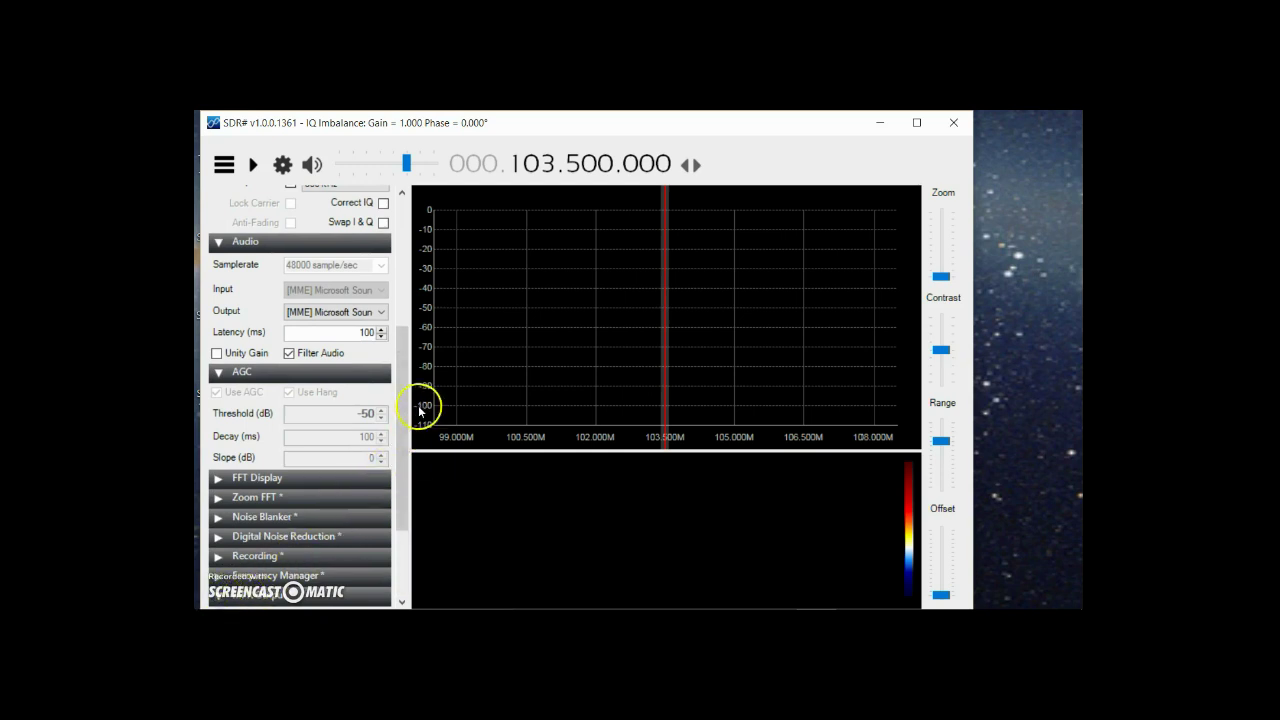
{"action": "scroll", "coordinate": [387, 505], "scroll_direction": "down", "scroll_amount": 3}
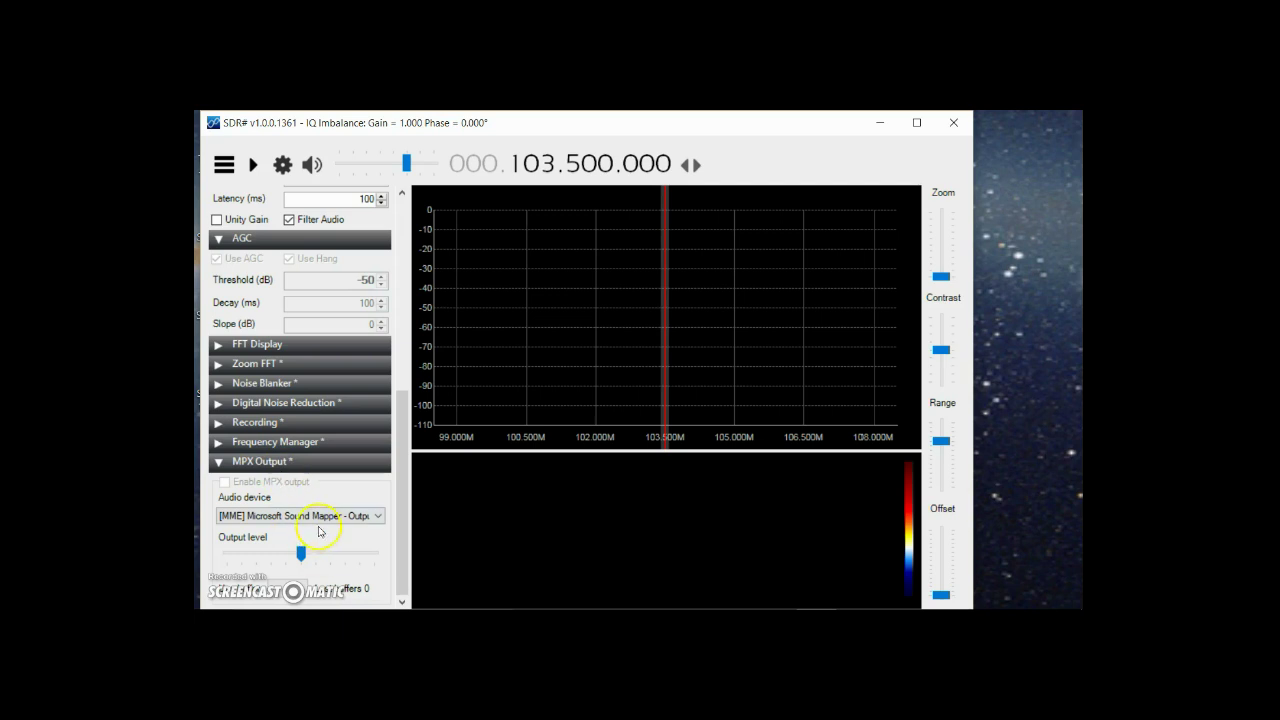
{"action": "left_click", "coordinate": [377, 516]}
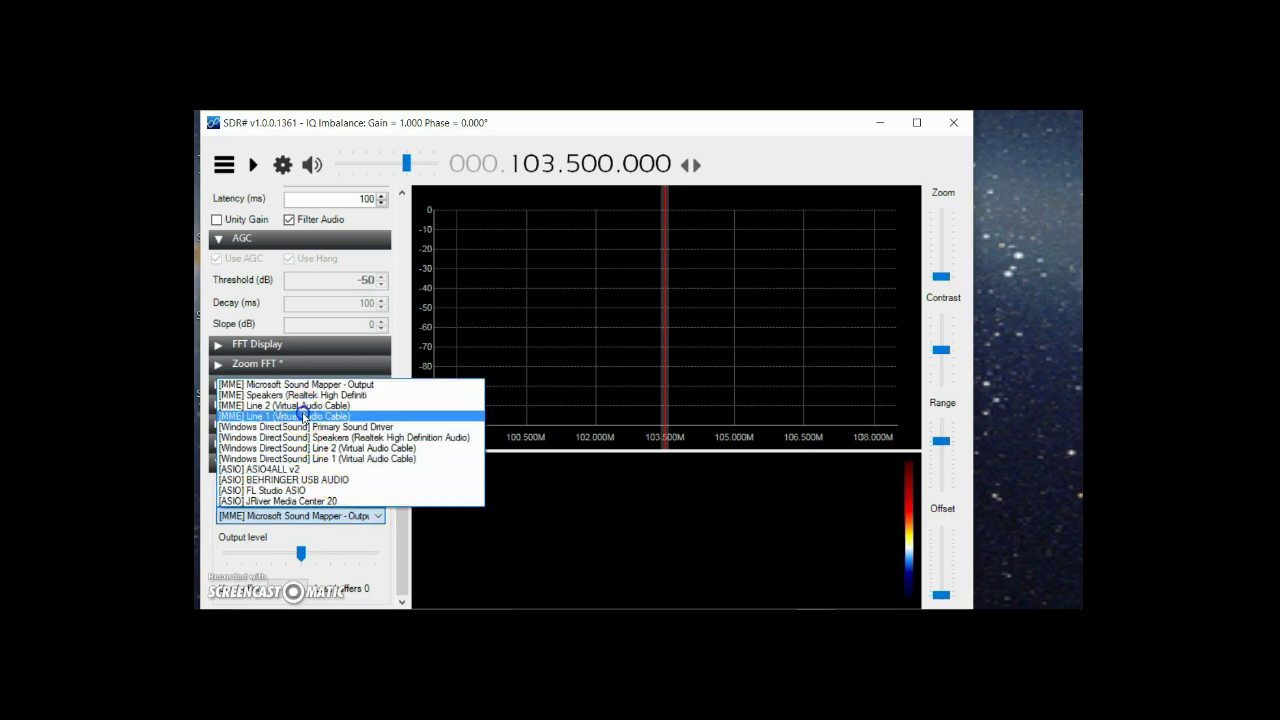
{"action": "left_click", "coordinate": [304, 417]}
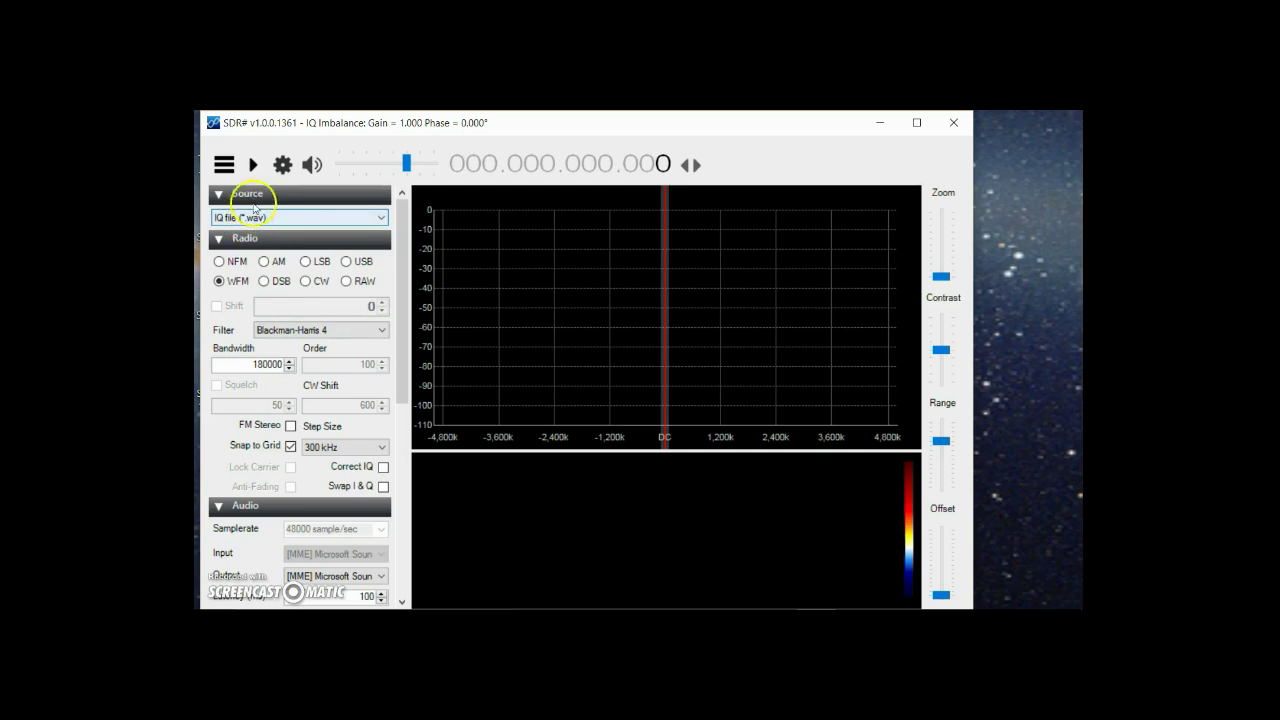
{"action": "left_click", "coordinate": [253, 170]}
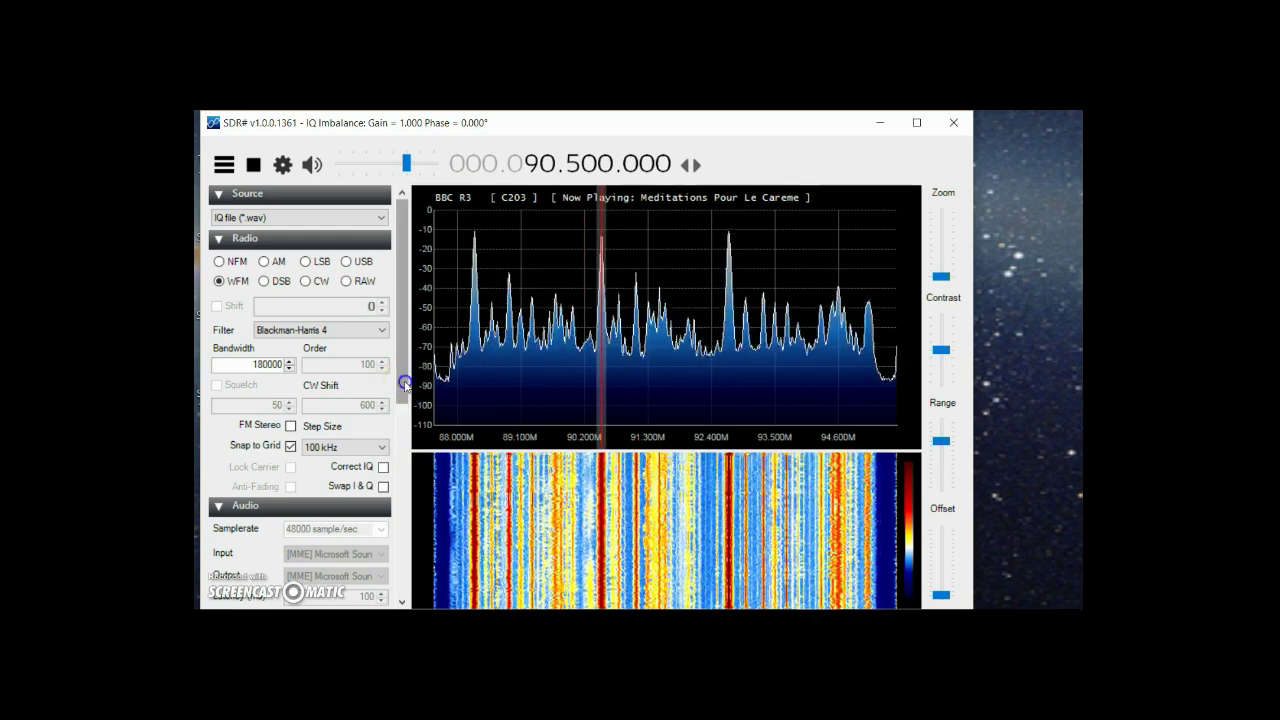
Expand the MPX Output panel and tick Enable MPX output
{"action": "left_click_drag", "start_coordinate": [404, 400], "coordinate": [408, 503]}
{"action": "left_click", "coordinate": [255, 599]}
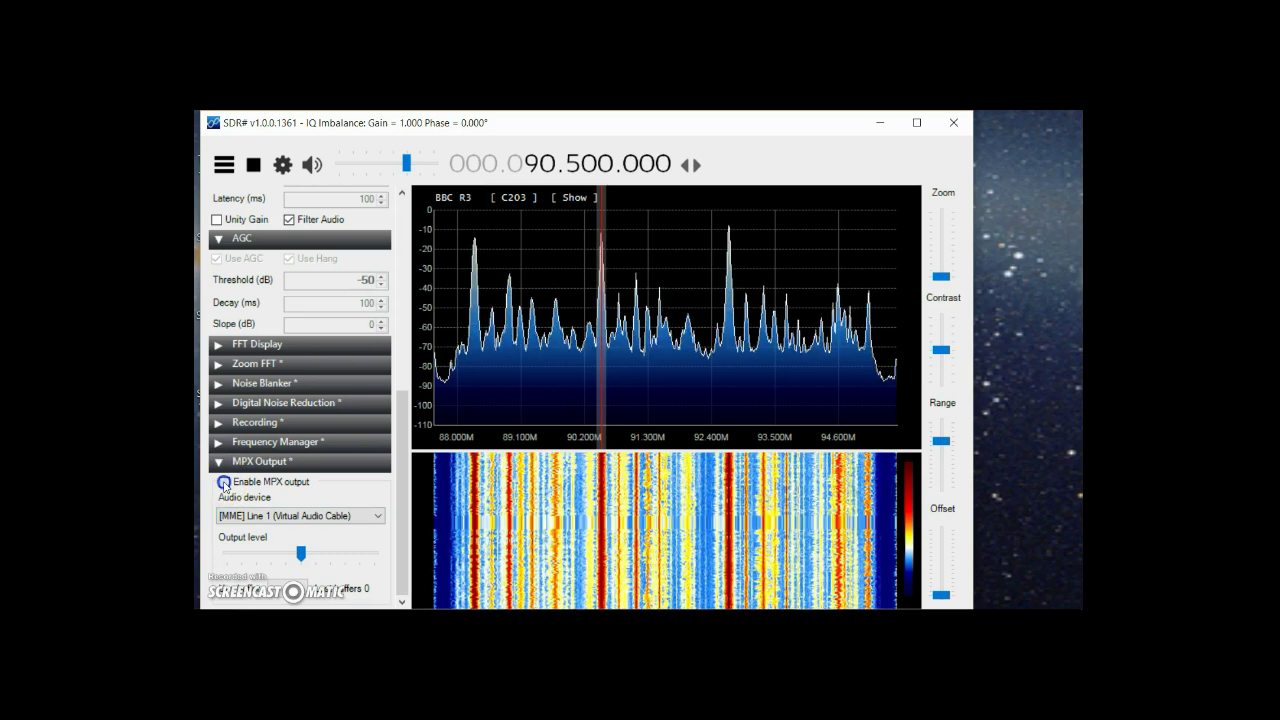
{"action": "left_click", "coordinate": [224, 483]}
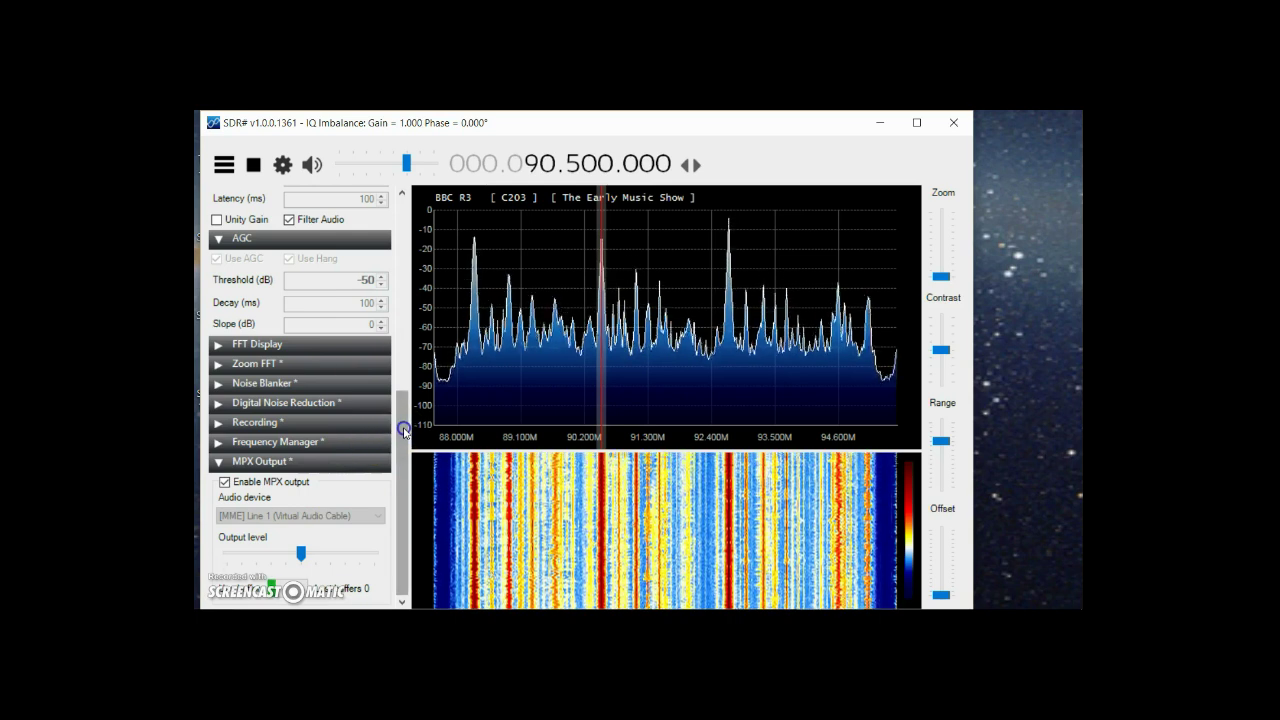
{"action": "left_click_drag", "start_coordinate": [400, 420], "coordinate": [398, 324]}
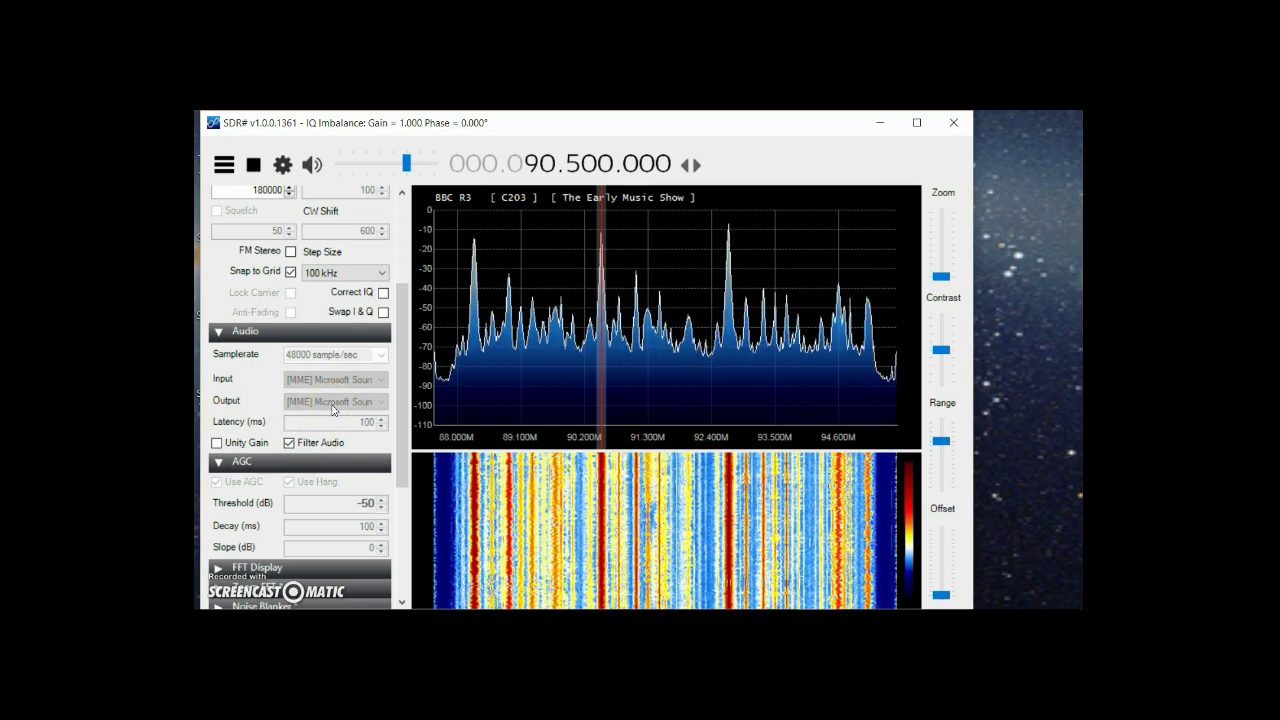
{"action": "left_click", "coordinate": [316, 445]}
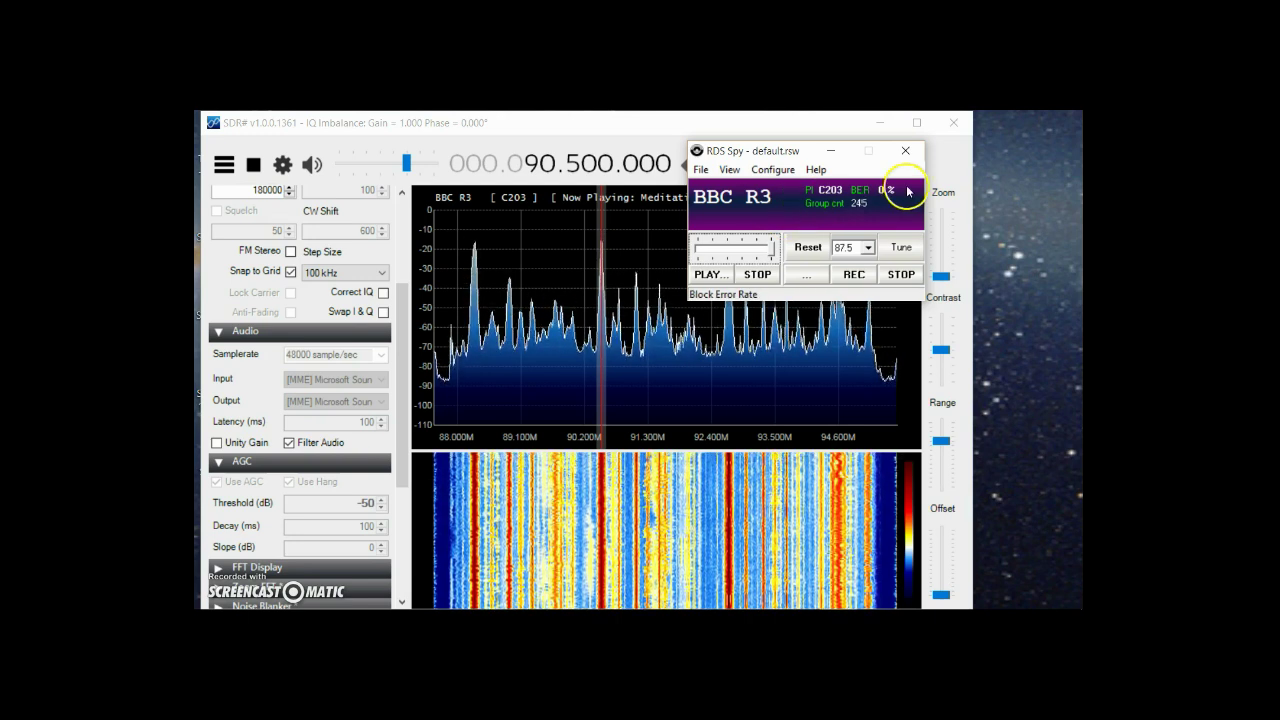
Reset RDS Spy, confirm the Line 1 Direct RDS/MPX sound-card source, and open the Mixer
{"action": "left_click", "coordinate": [806, 250]}
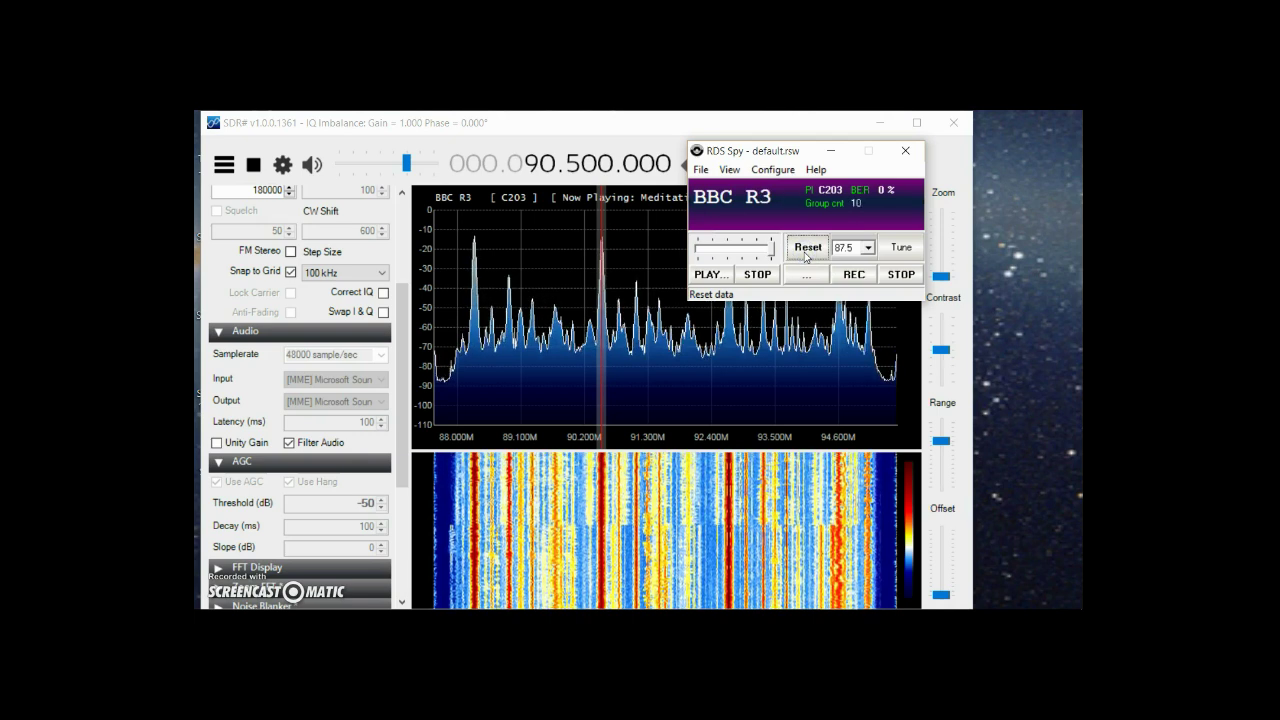
{"action": "left_click", "coordinate": [763, 170]}
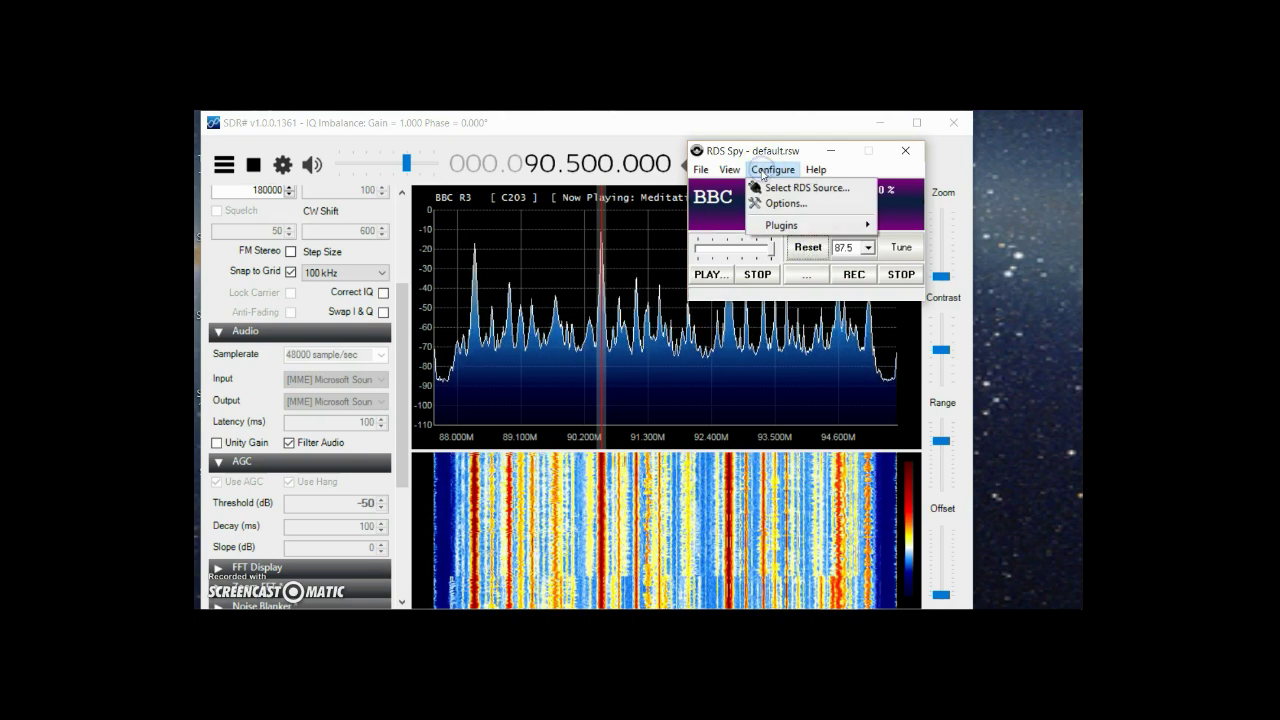
{"action": "left_click", "coordinate": [781, 188]}
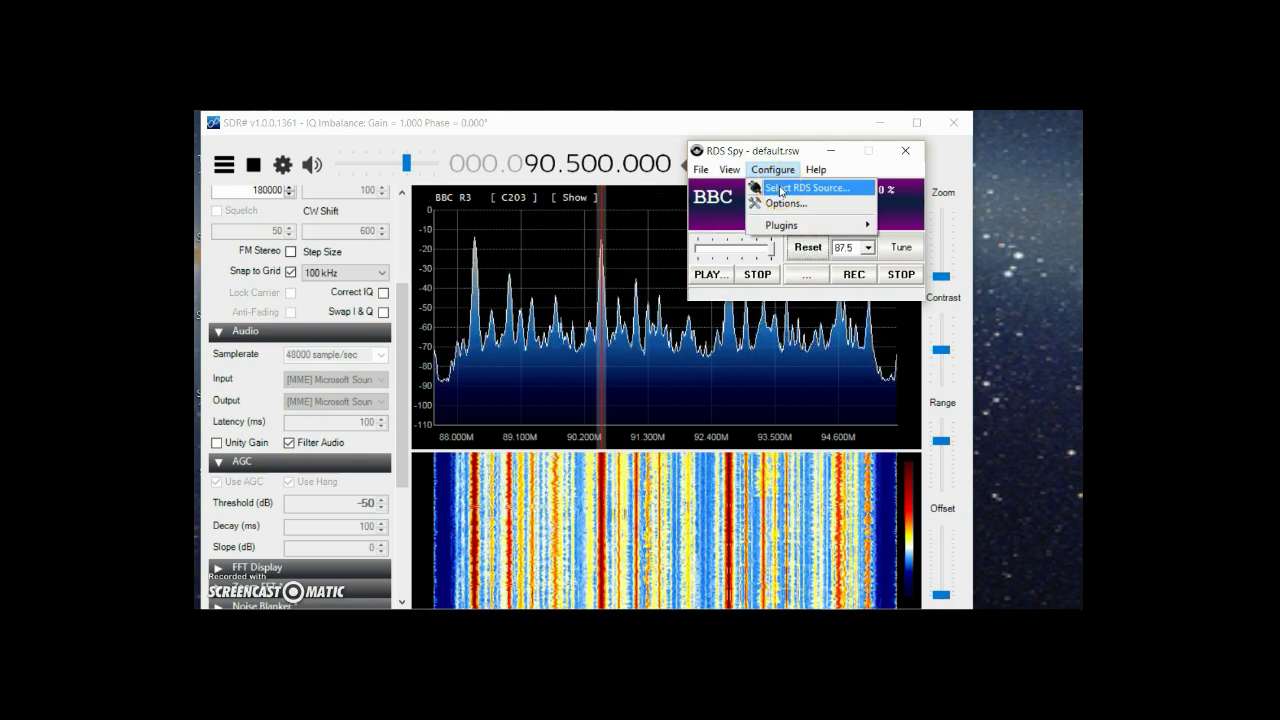
{"action": "left_click", "coordinate": [781, 189]}
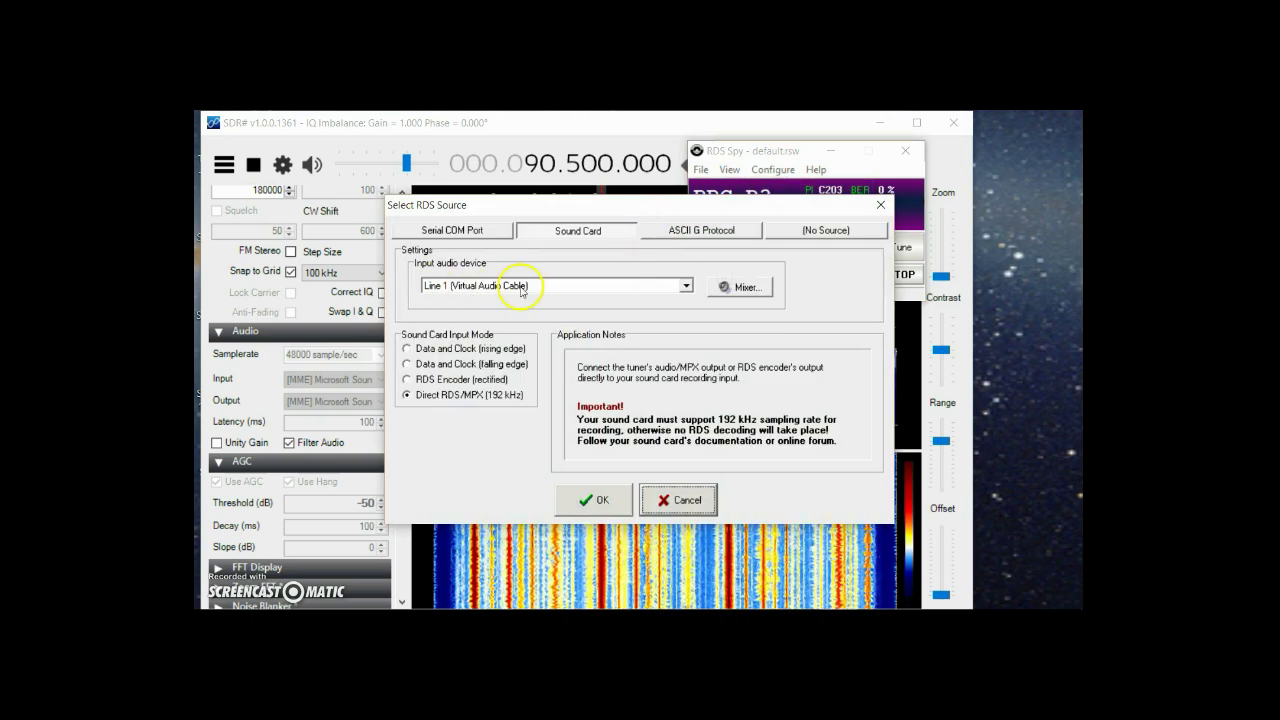
{"action": "left_click", "coordinate": [731, 294]}
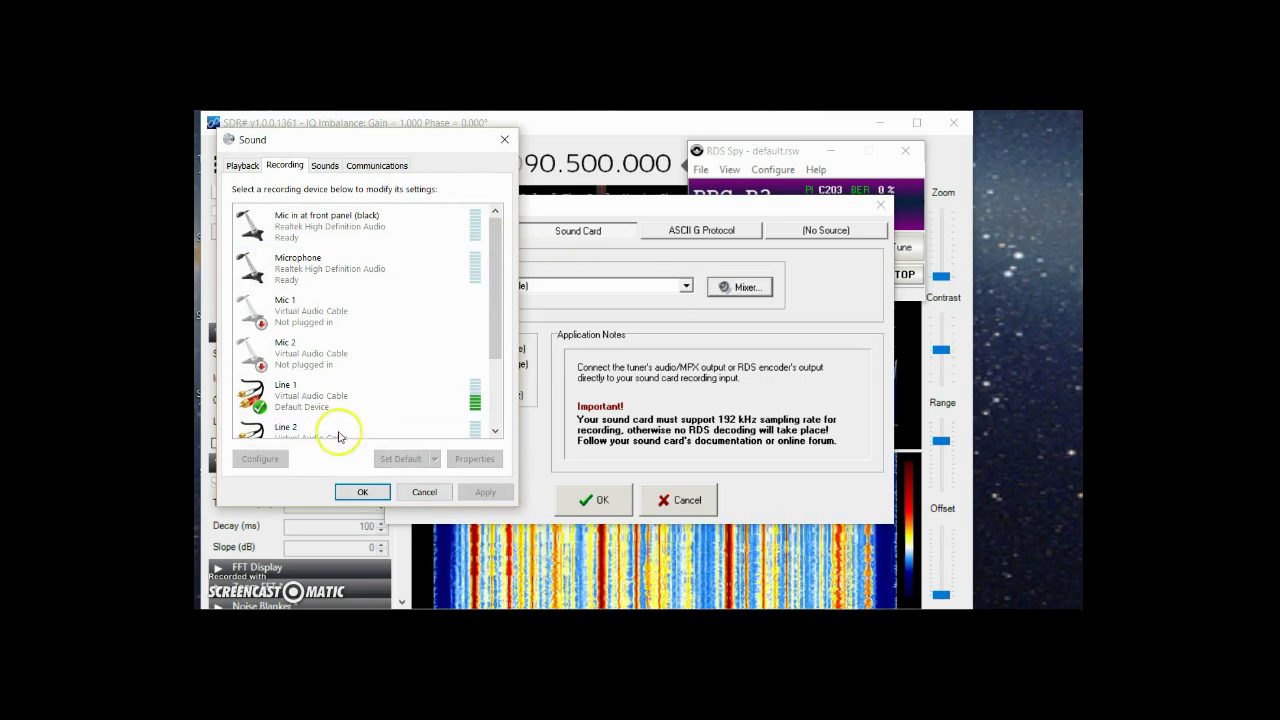
Set Line 1's recording format to 2 channel, 16 bit, 192000 Hz
{"action": "left_click", "coordinate": [307, 393]}
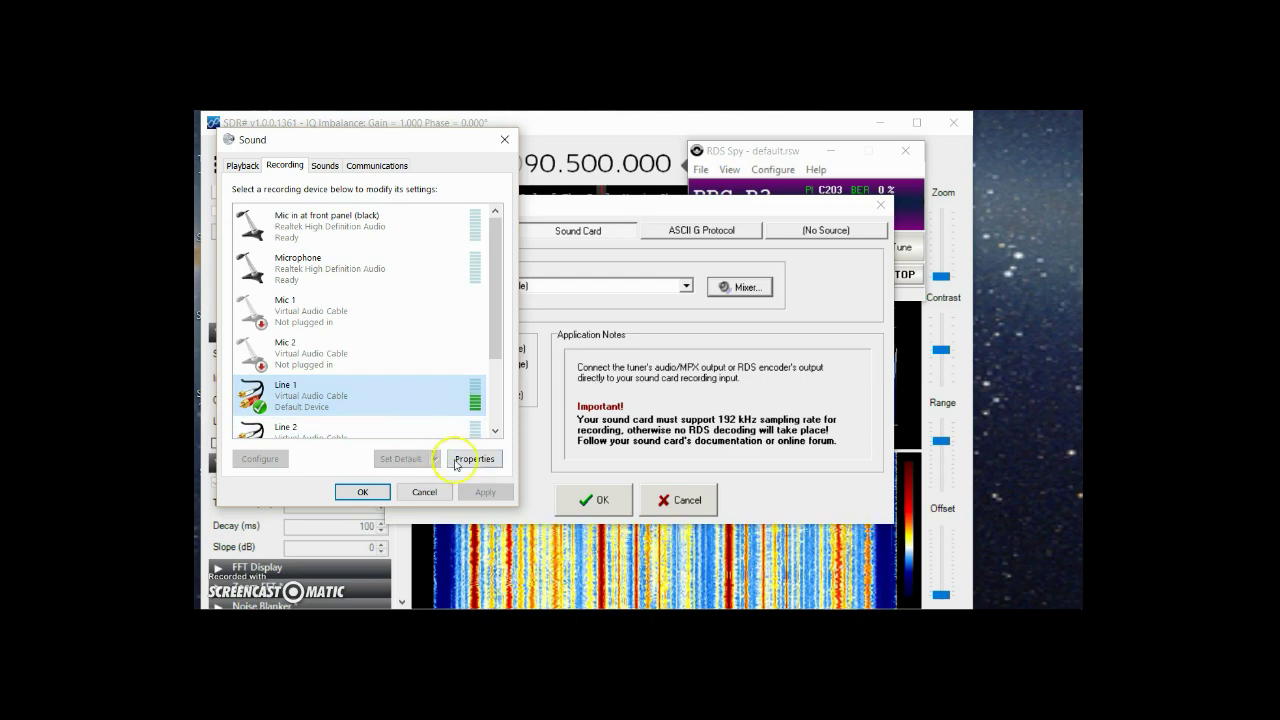
{"action": "left_click", "coordinate": [469, 463]}
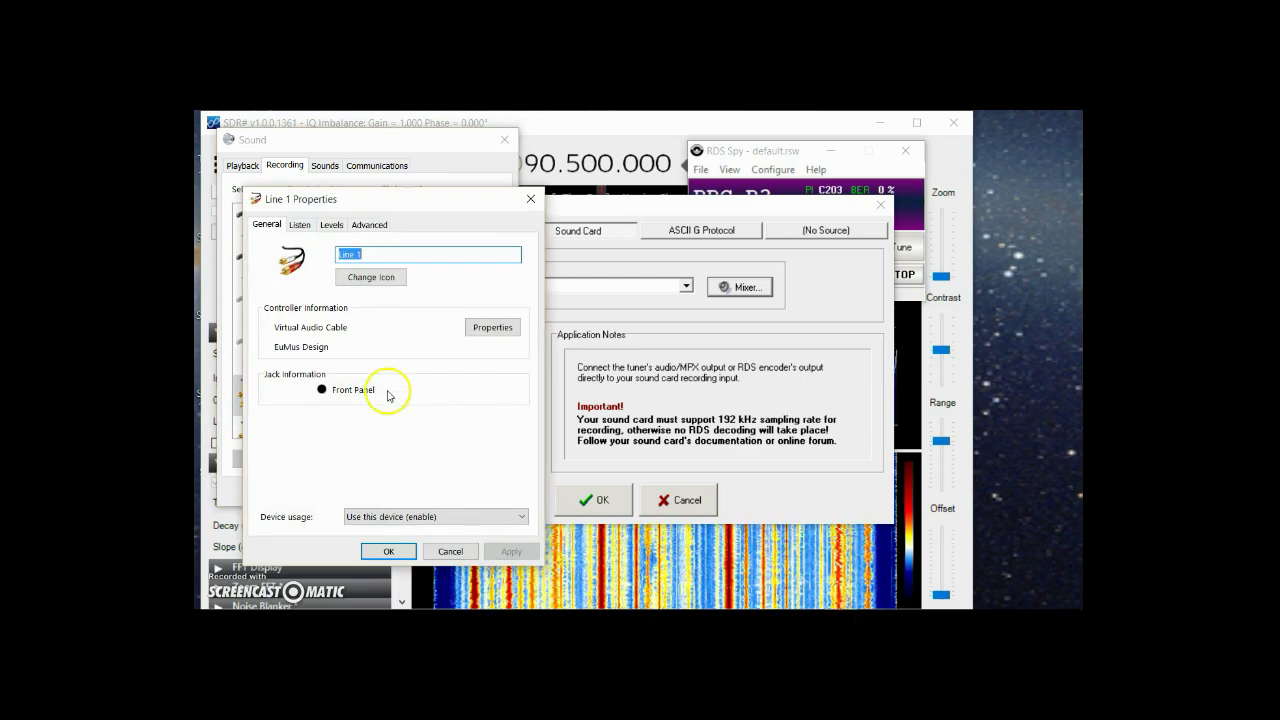
{"action": "left_click", "coordinate": [368, 225]}
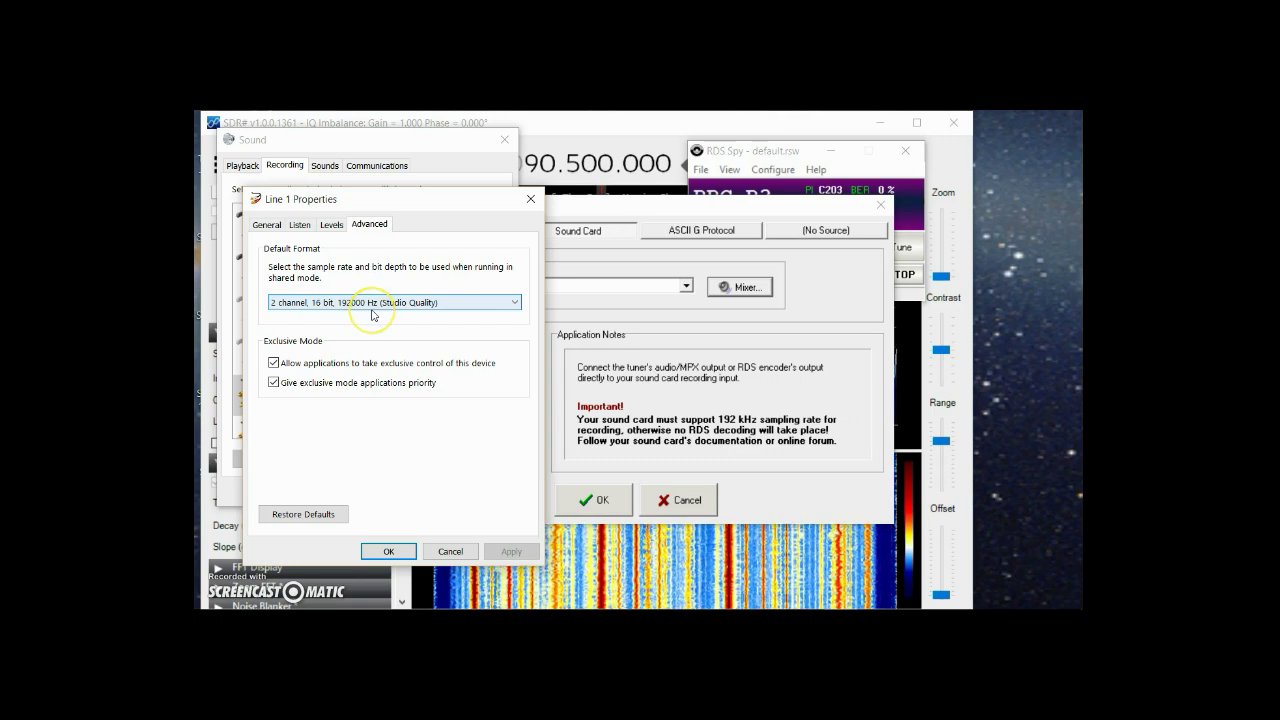
{"action": "left_click", "coordinate": [397, 313]}
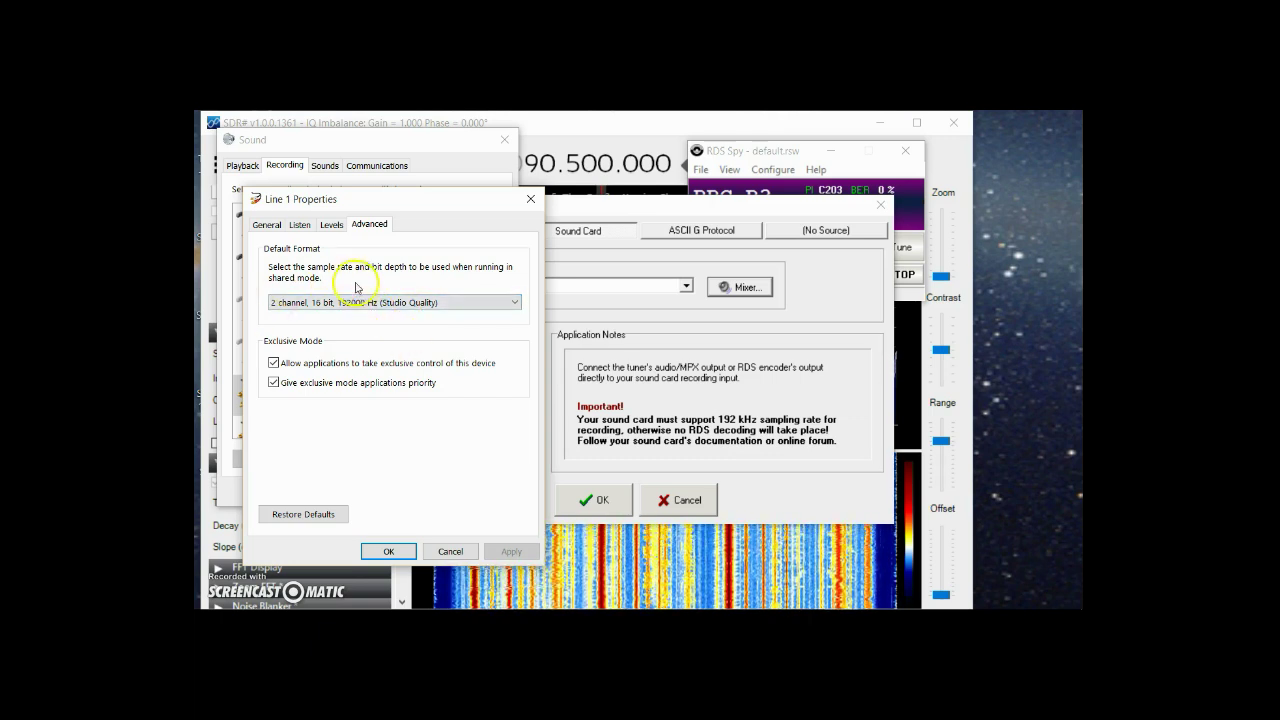
{"action": "left_click", "coordinate": [390, 553]}
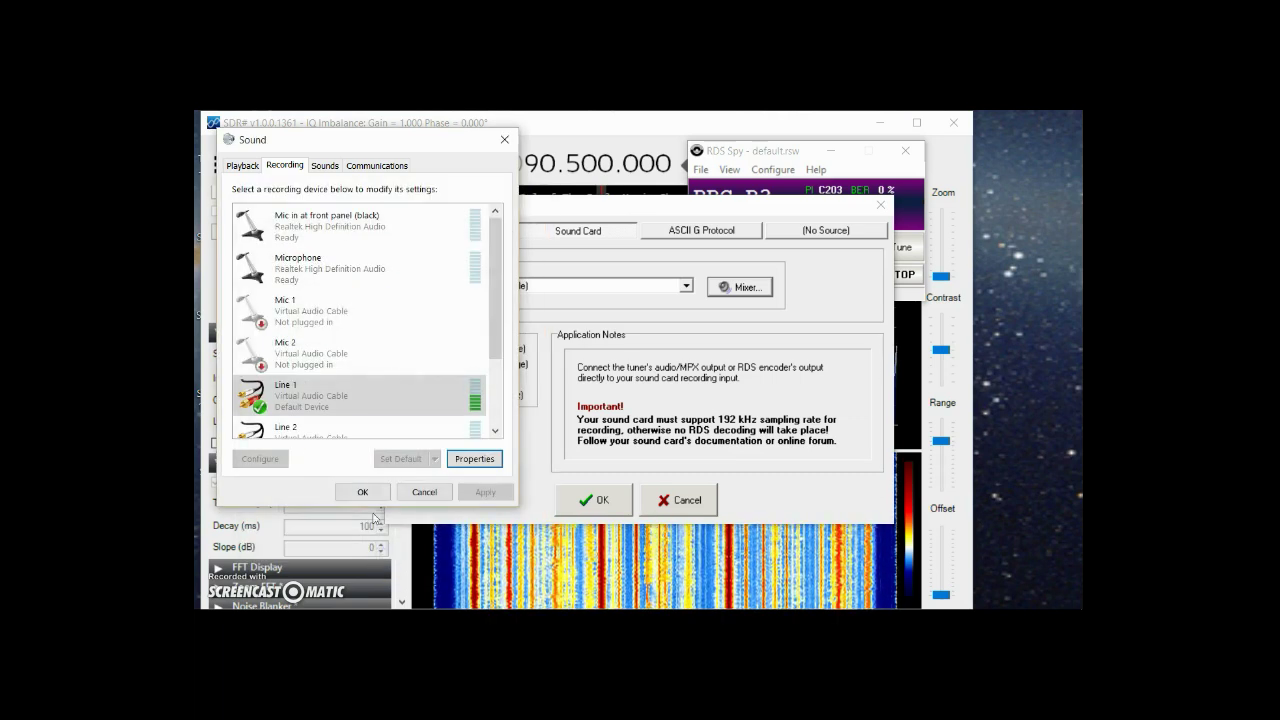
Check Line 1 in the Playback and Recording device lists, then close Sound settings
{"action": "left_click", "coordinate": [302, 409]}
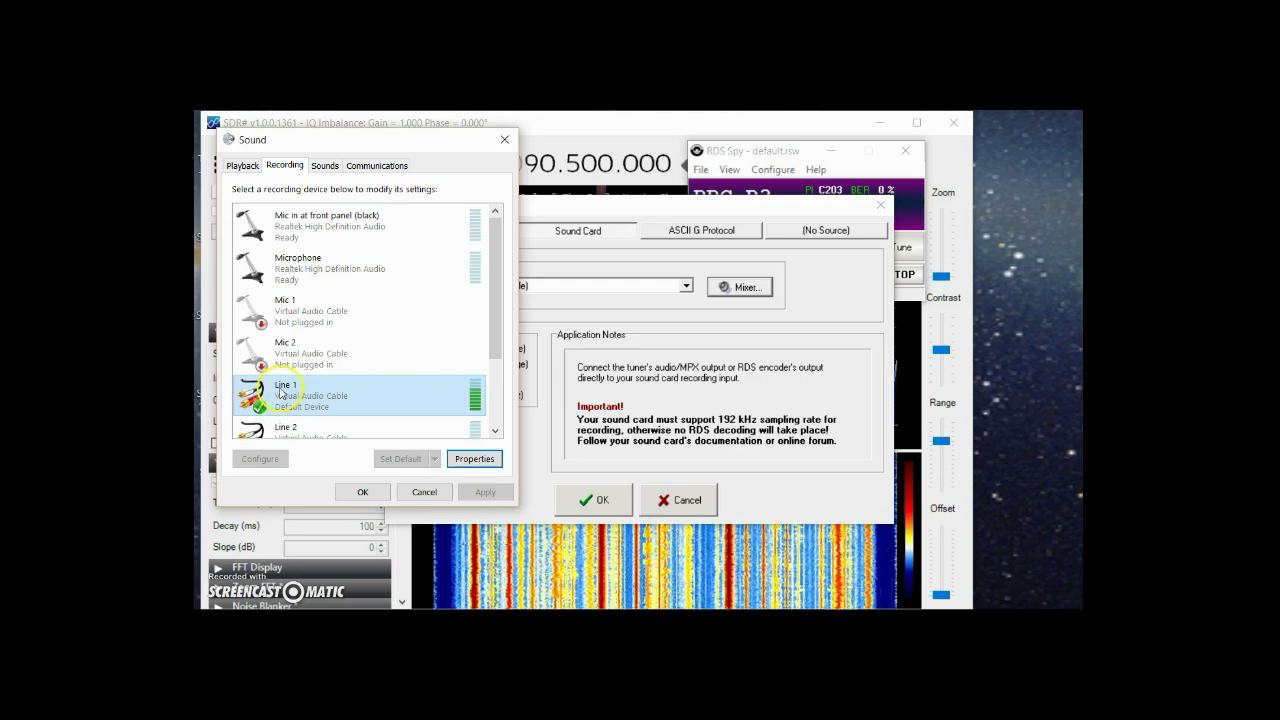
{"action": "left_click", "coordinate": [281, 170]}
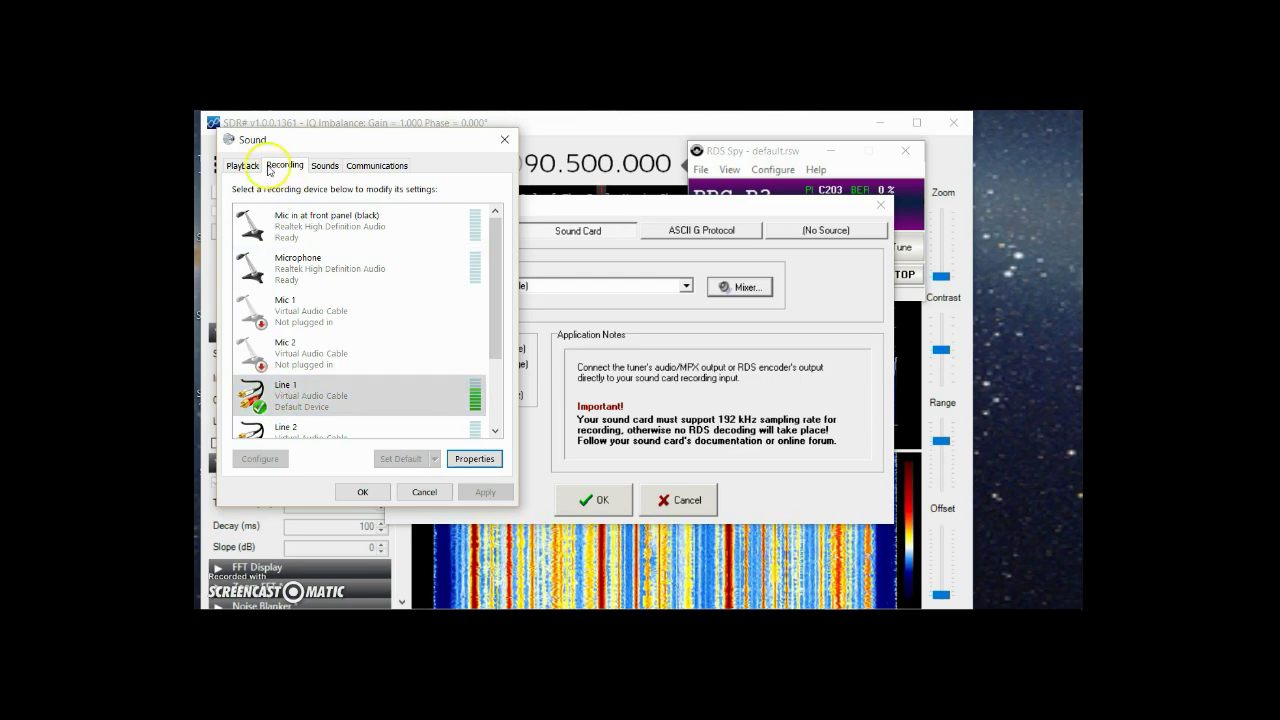
{"action": "left_click", "coordinate": [242, 166]}
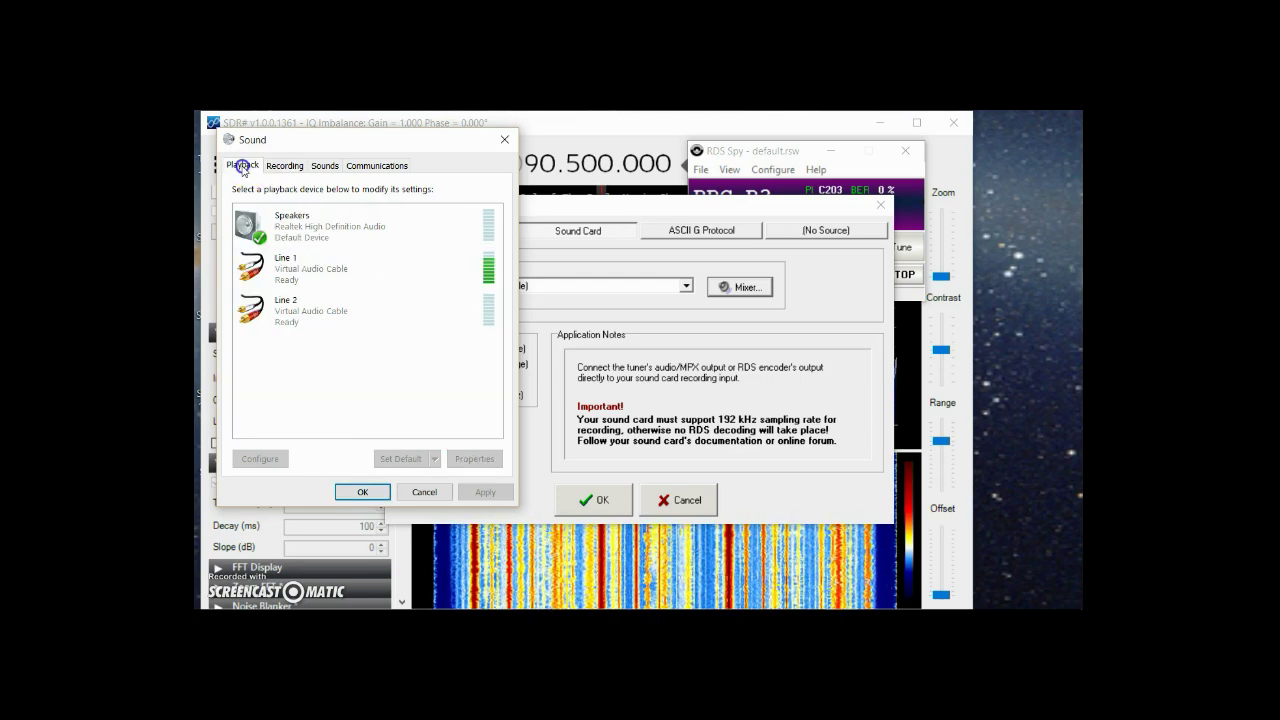
{"action": "left_click", "coordinate": [345, 281]}
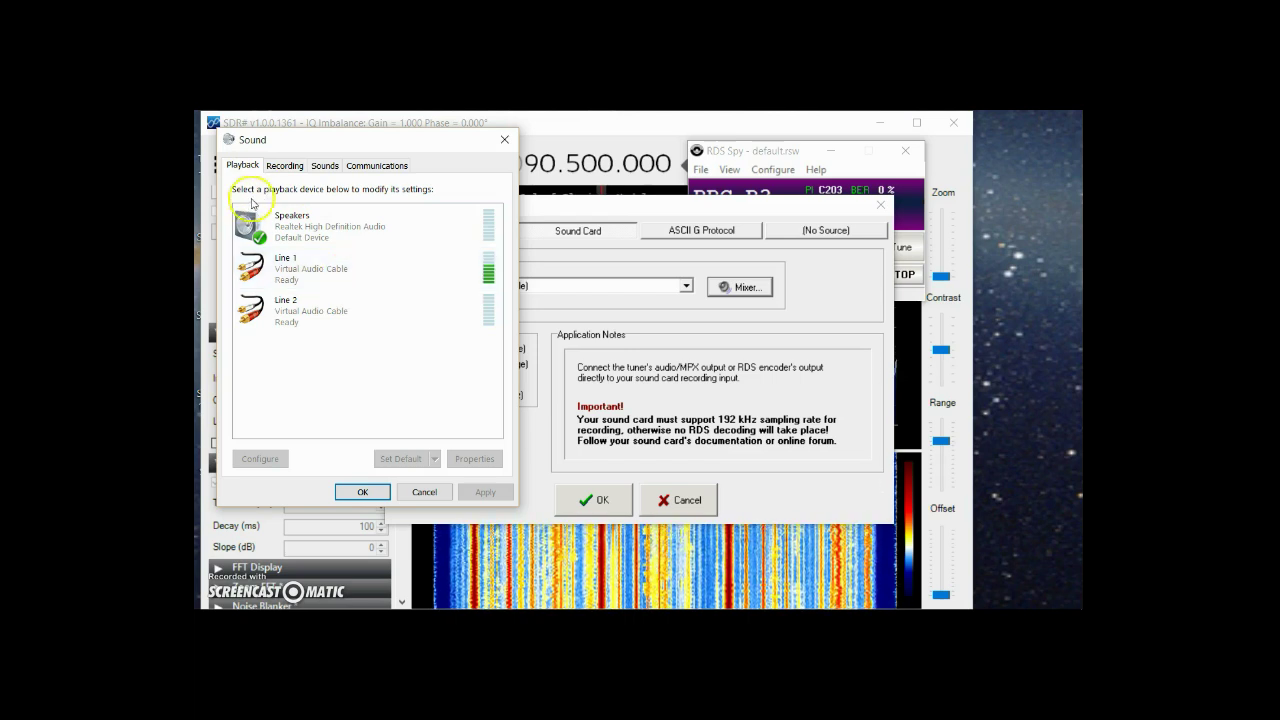
{"action": "left_click", "coordinate": [283, 166]}
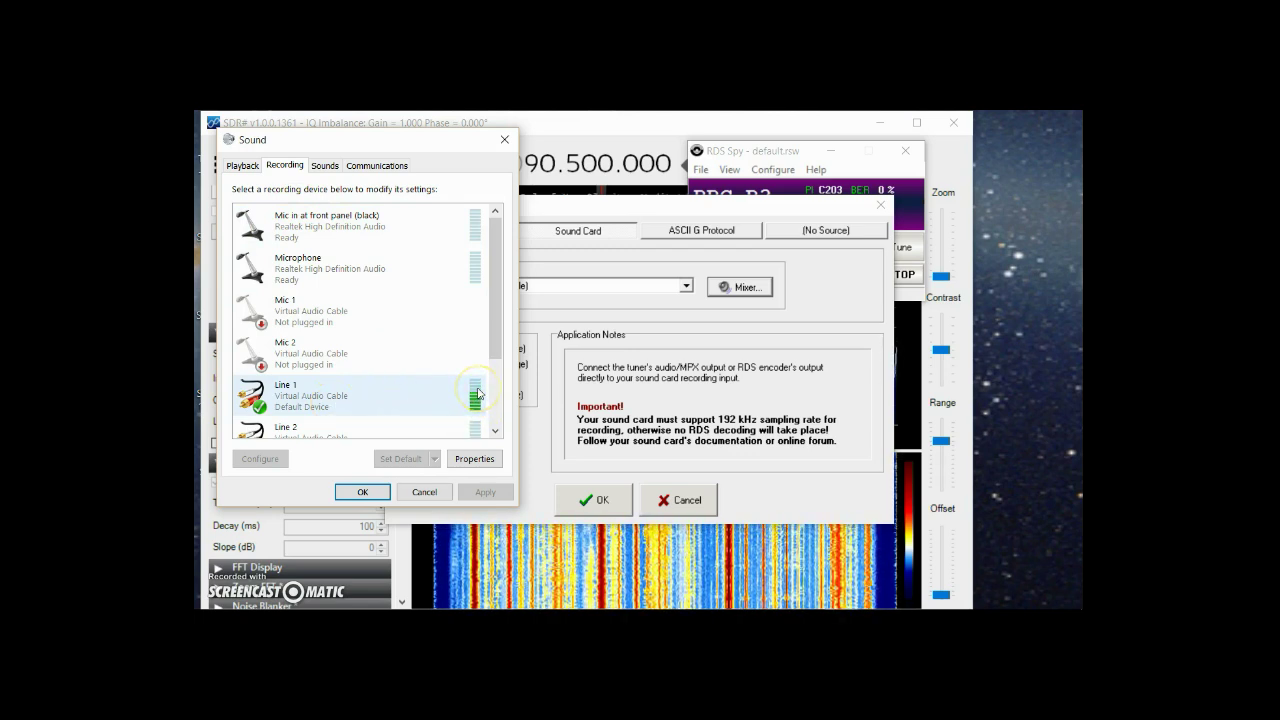
{"action": "left_click", "coordinate": [363, 492]}
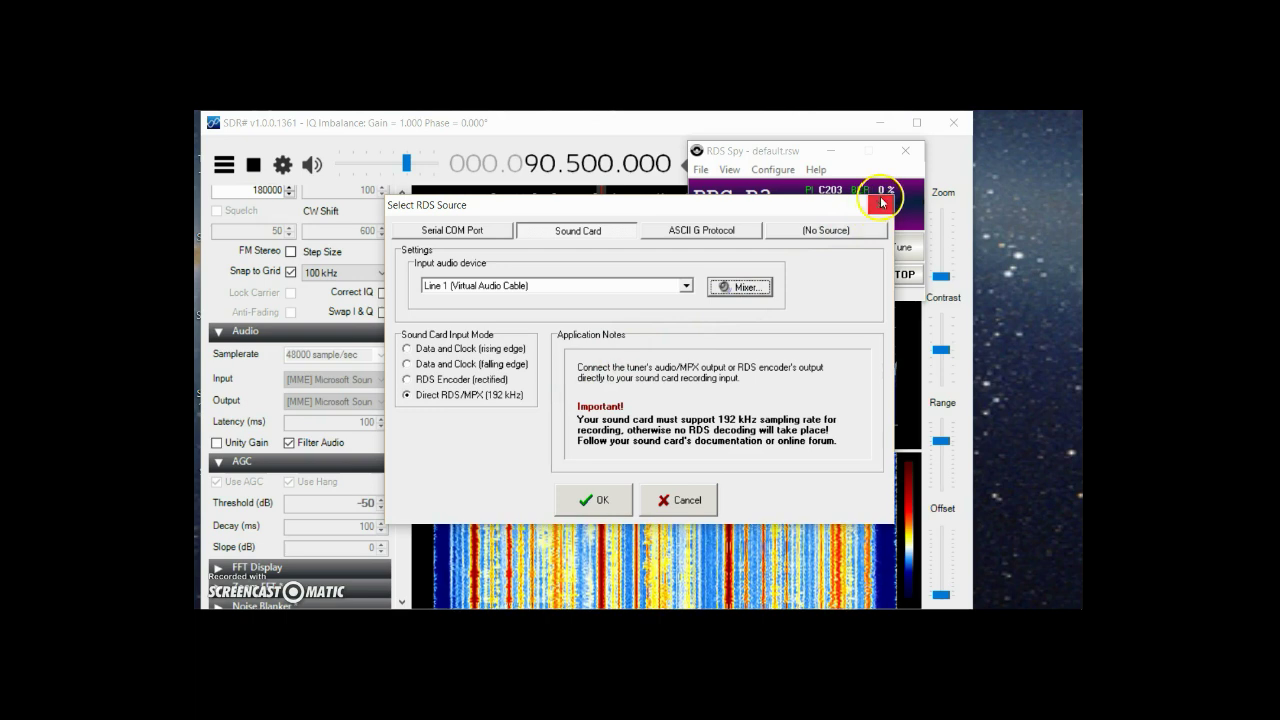
Accept RDS Spy's source settings and lower SDR#'s MPX Output level slider feeding Line 1
{"action": "left_click", "coordinate": [881, 204]}
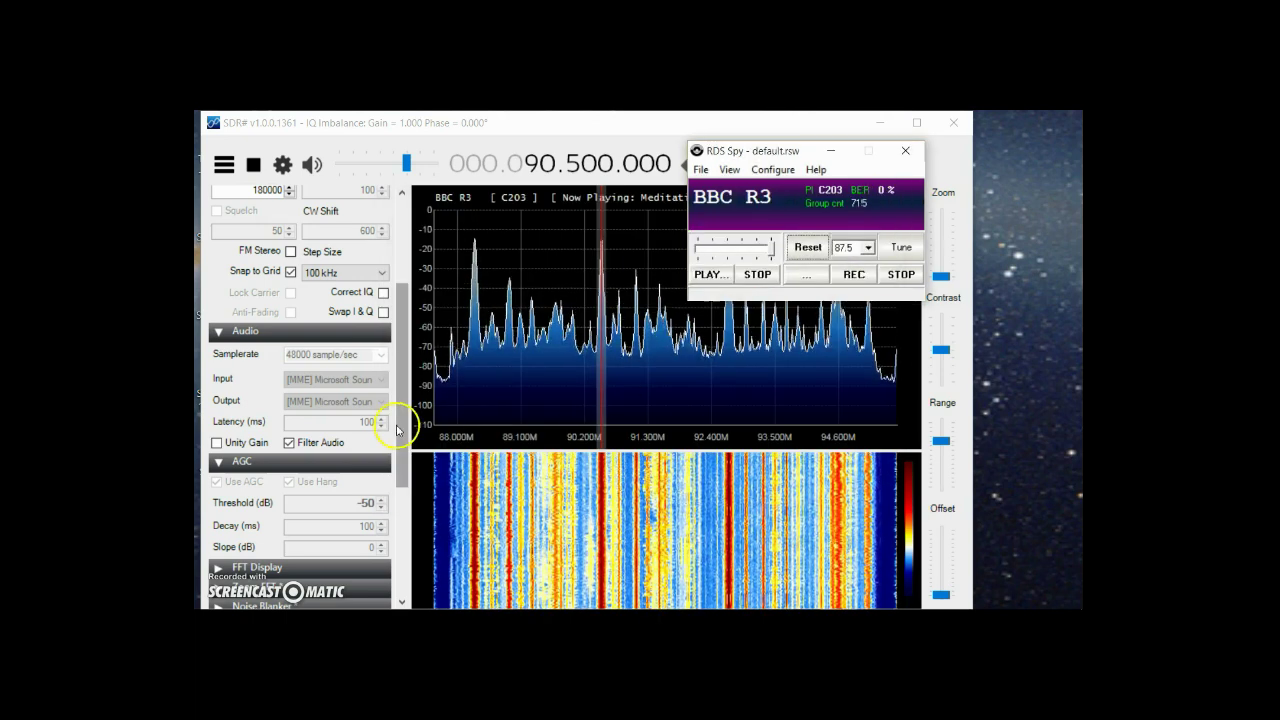
{"action": "left_click_drag", "start_coordinate": [403, 423], "coordinate": [406, 530]}
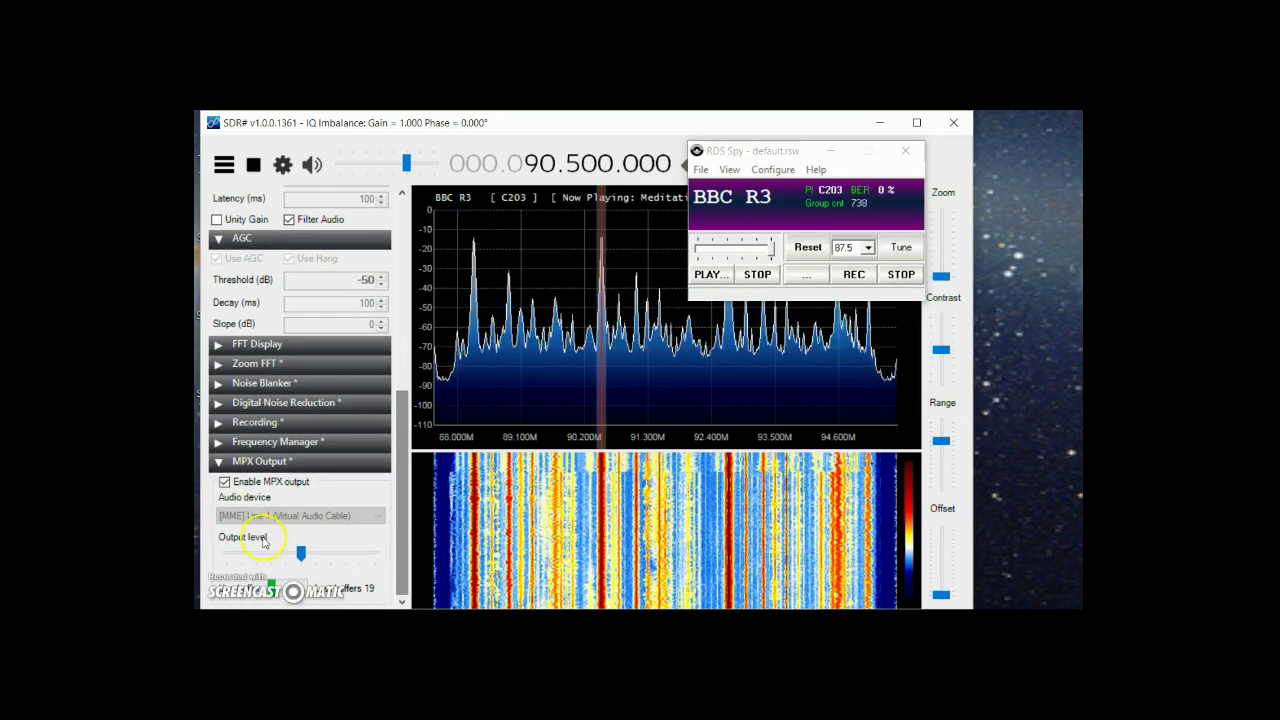
{"action": "left_click_drag", "start_coordinate": [276, 553], "coordinate": [309, 553]}
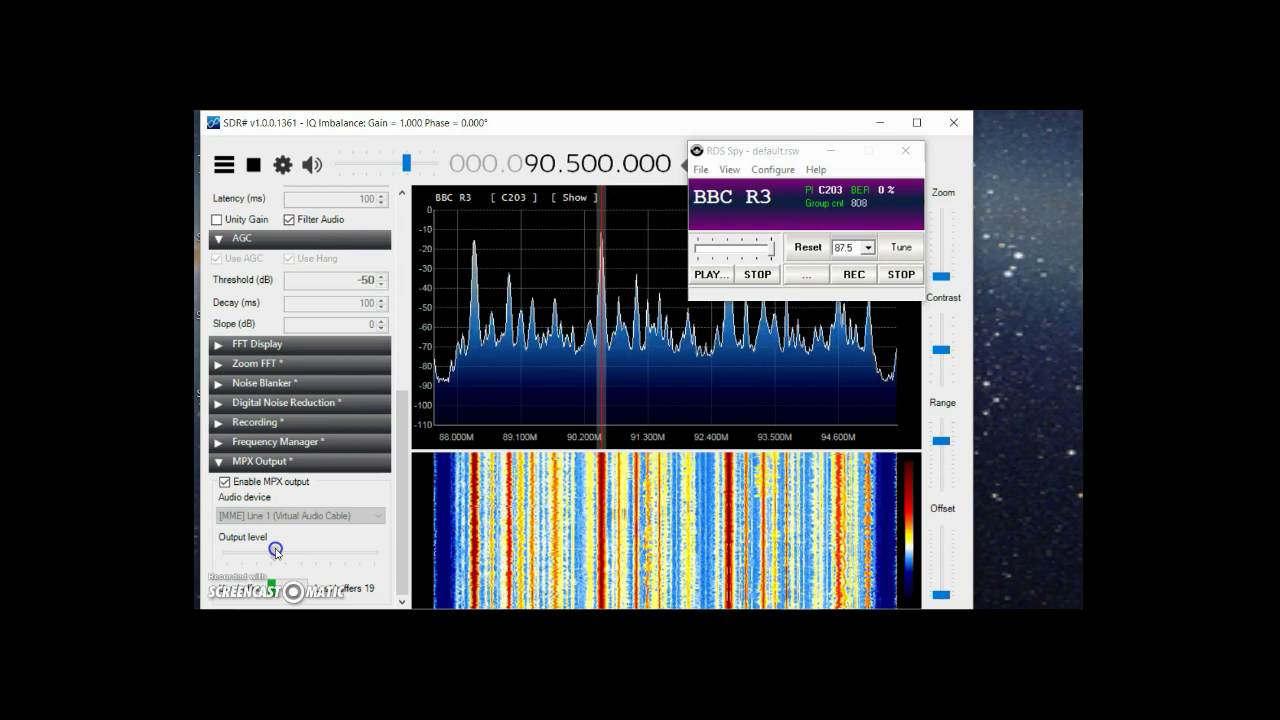
{"action": "left_click", "coordinate": [275, 551]}
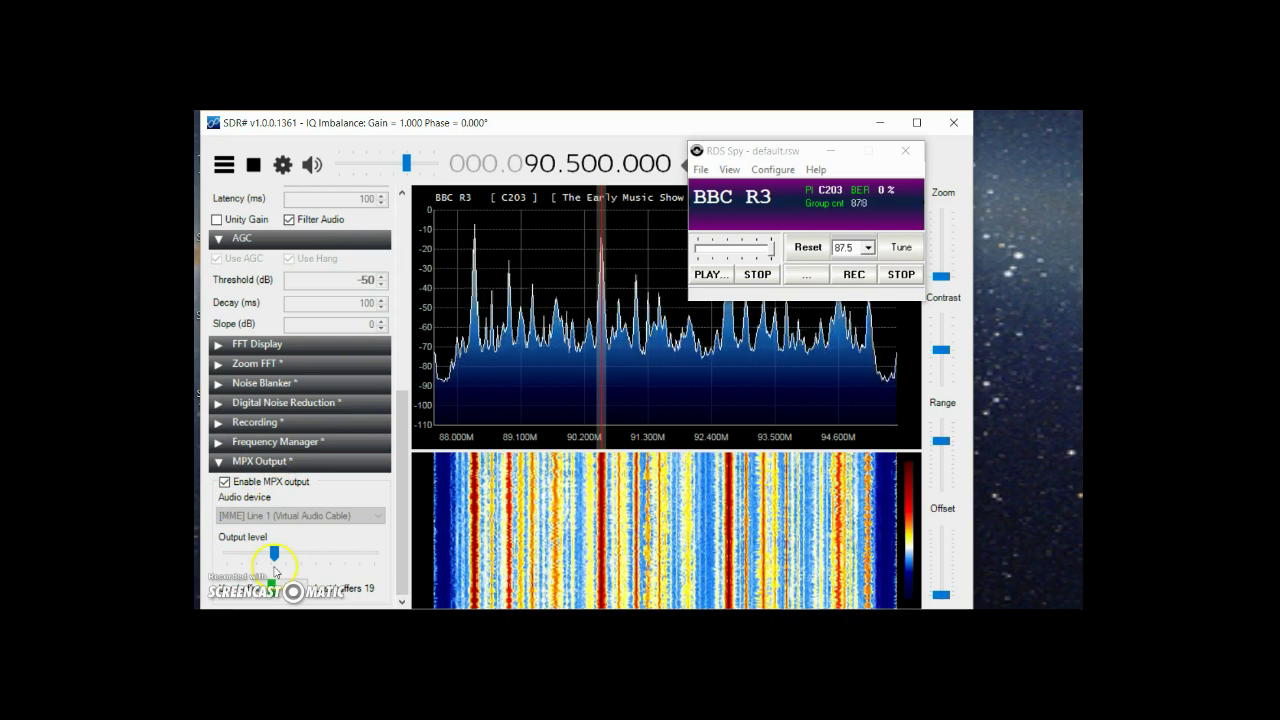
{"action": "left_click_drag", "start_coordinate": [283, 551], "coordinate": [266, 555]}
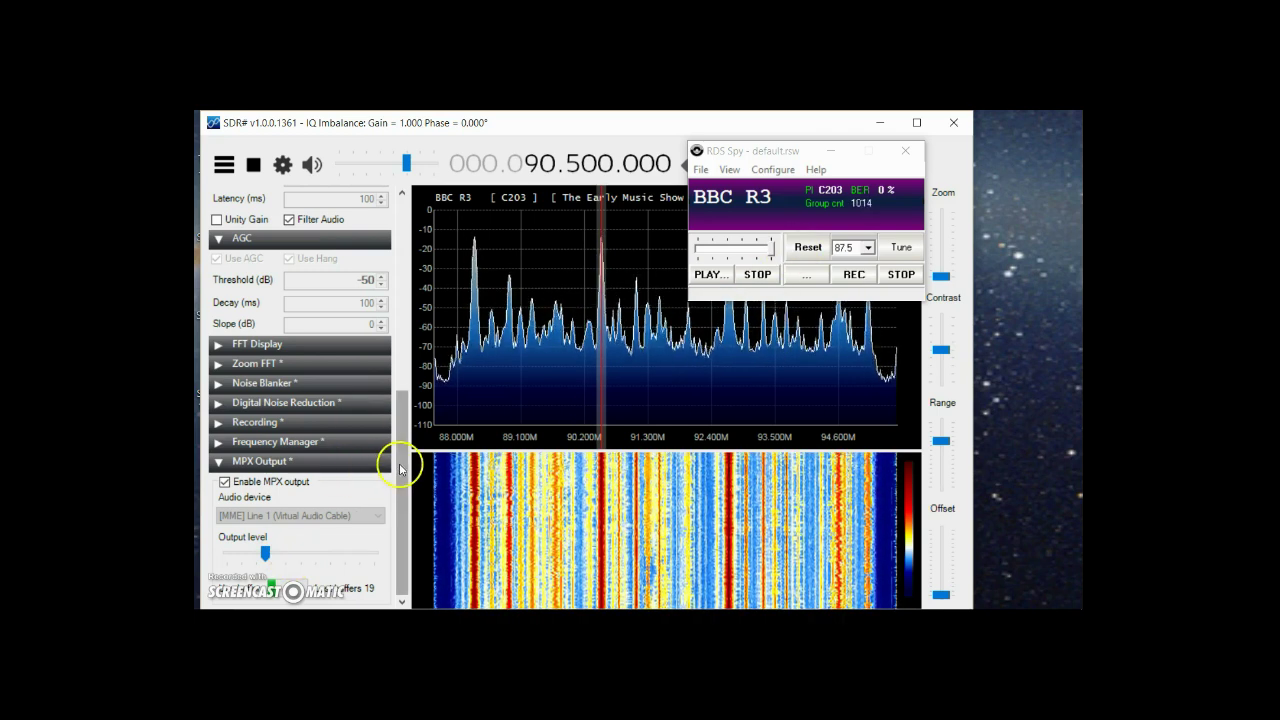
{"action": "left_click_drag", "start_coordinate": [400, 457], "coordinate": [420, 286]}
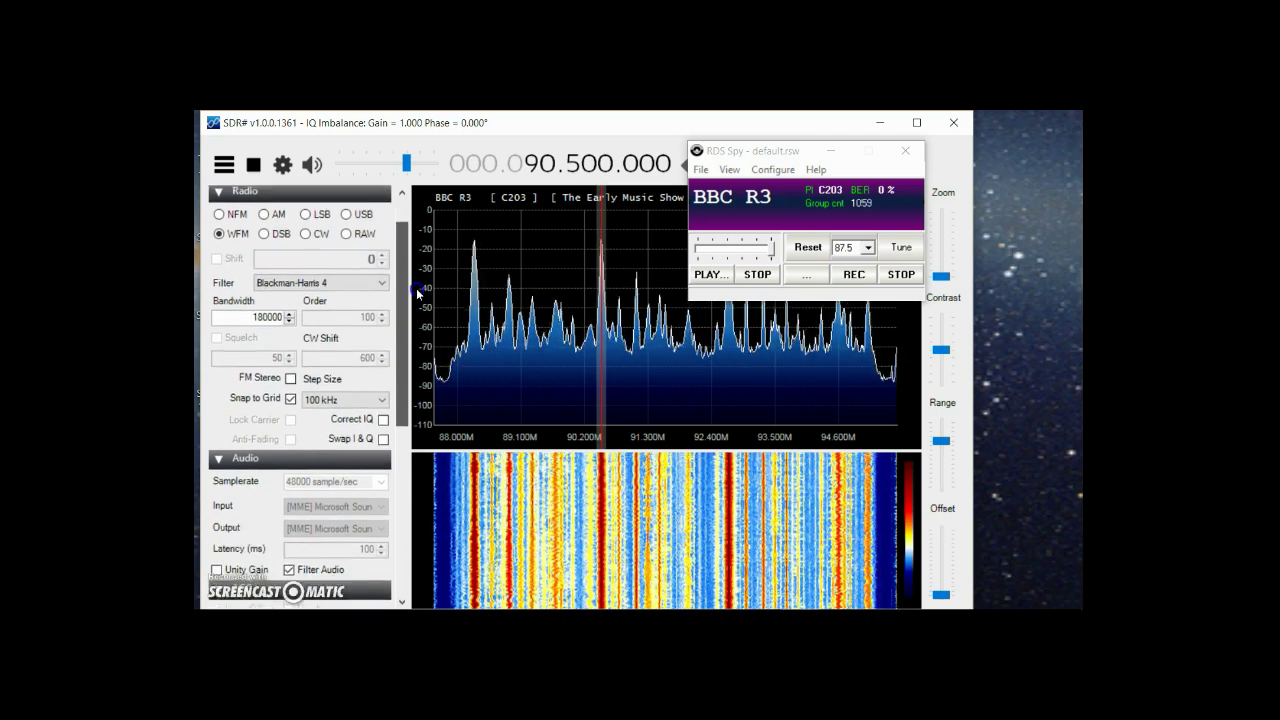
{"action": "left_click_drag", "start_coordinate": [420, 286], "coordinate": [410, 350]}
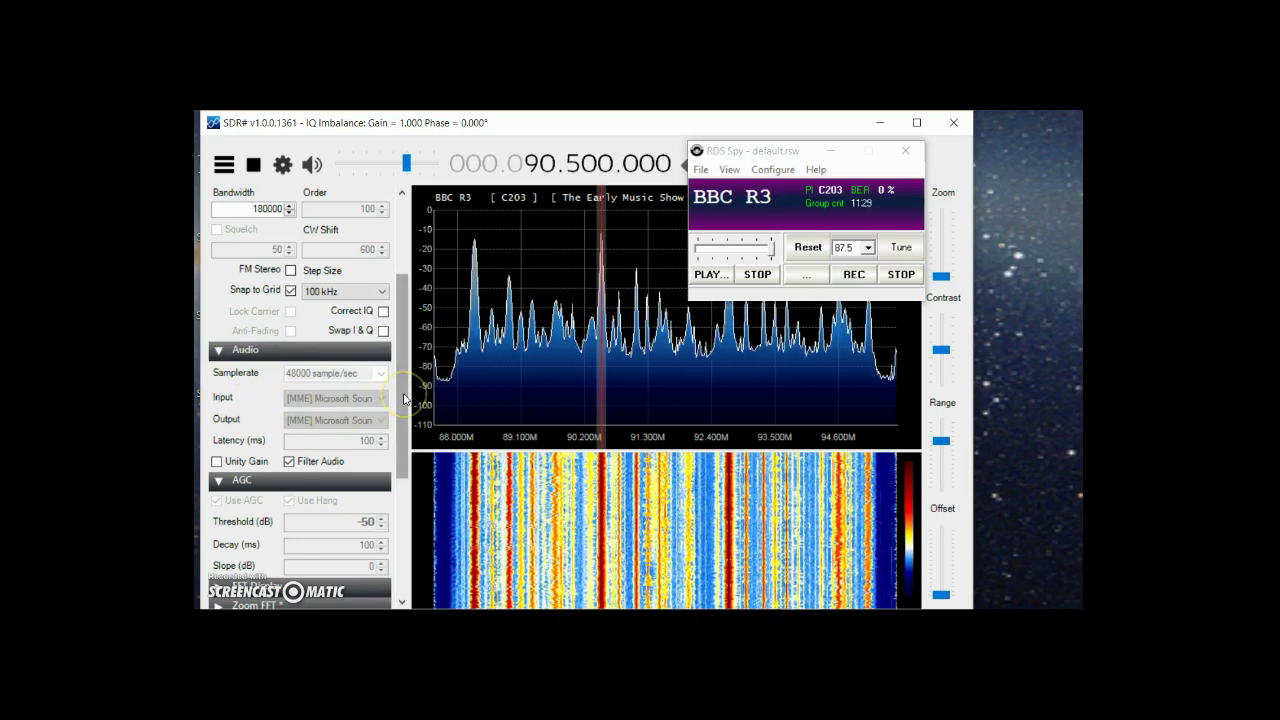
{"action": "left_click_drag", "start_coordinate": [403, 397], "coordinate": [402, 404]}
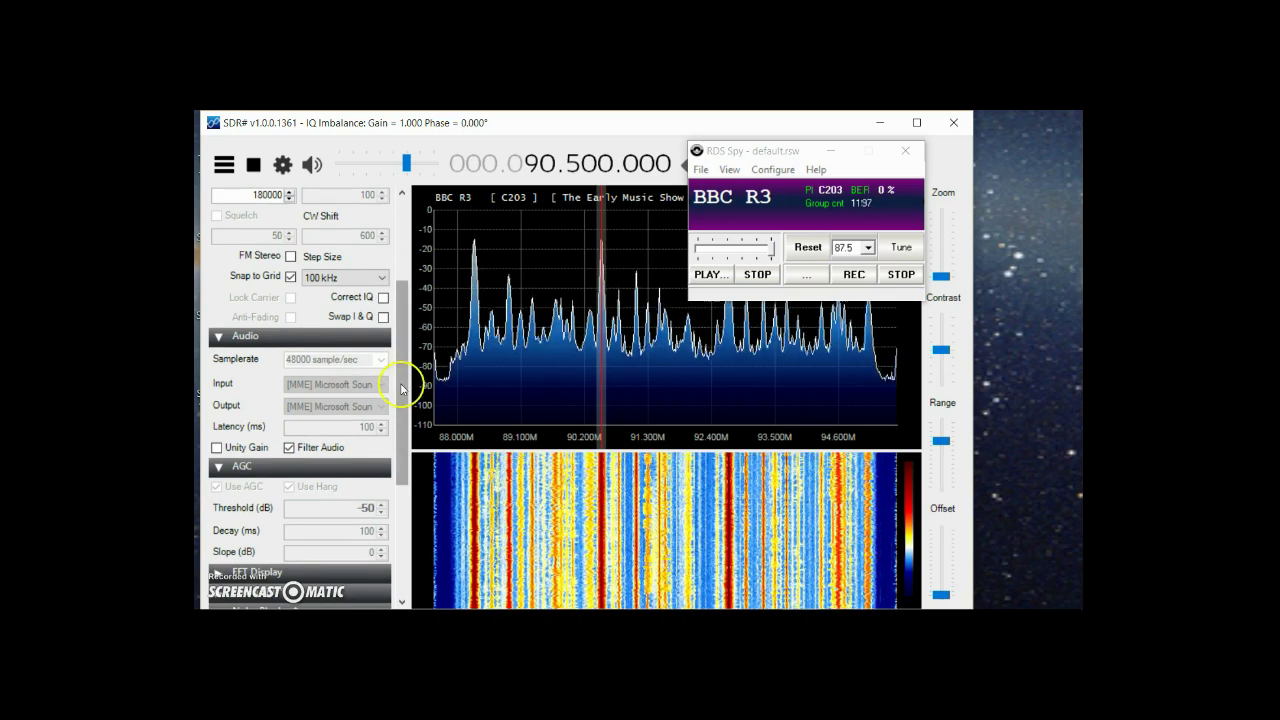
{"action": "left_click_drag", "start_coordinate": [399, 382], "coordinate": [398, 494]}
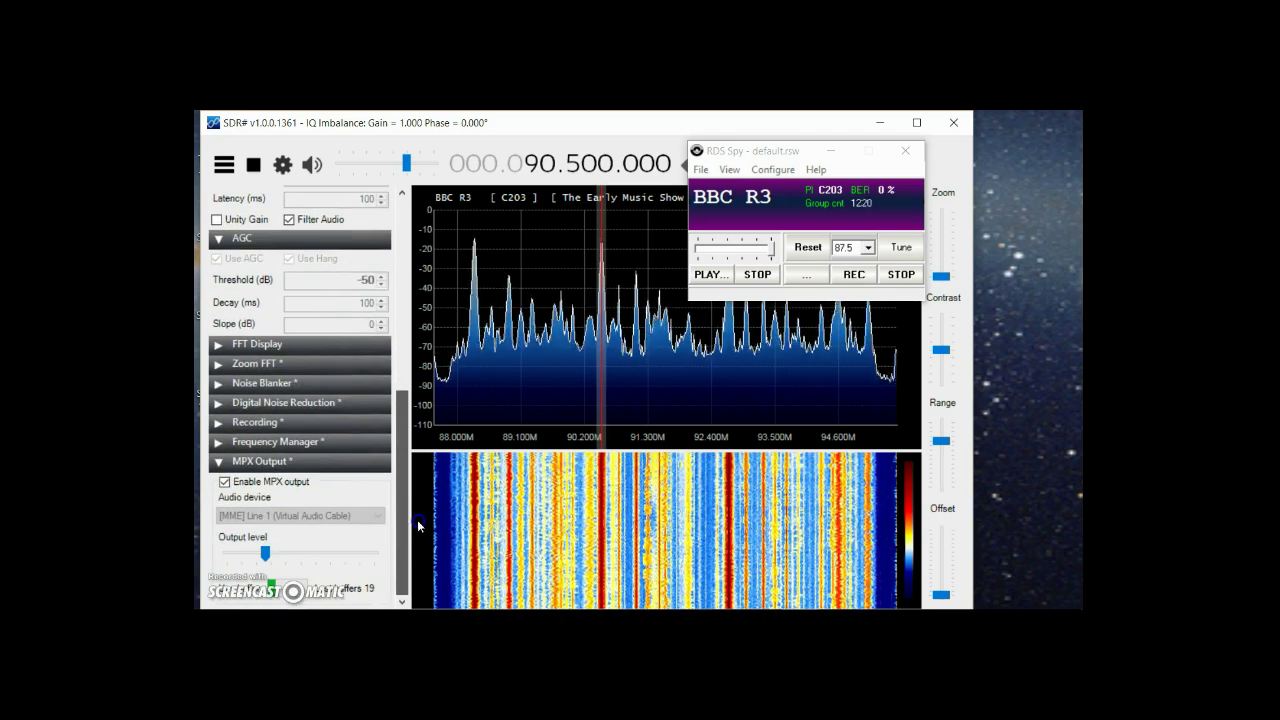
{"action": "left_click", "coordinate": [243, 463]}
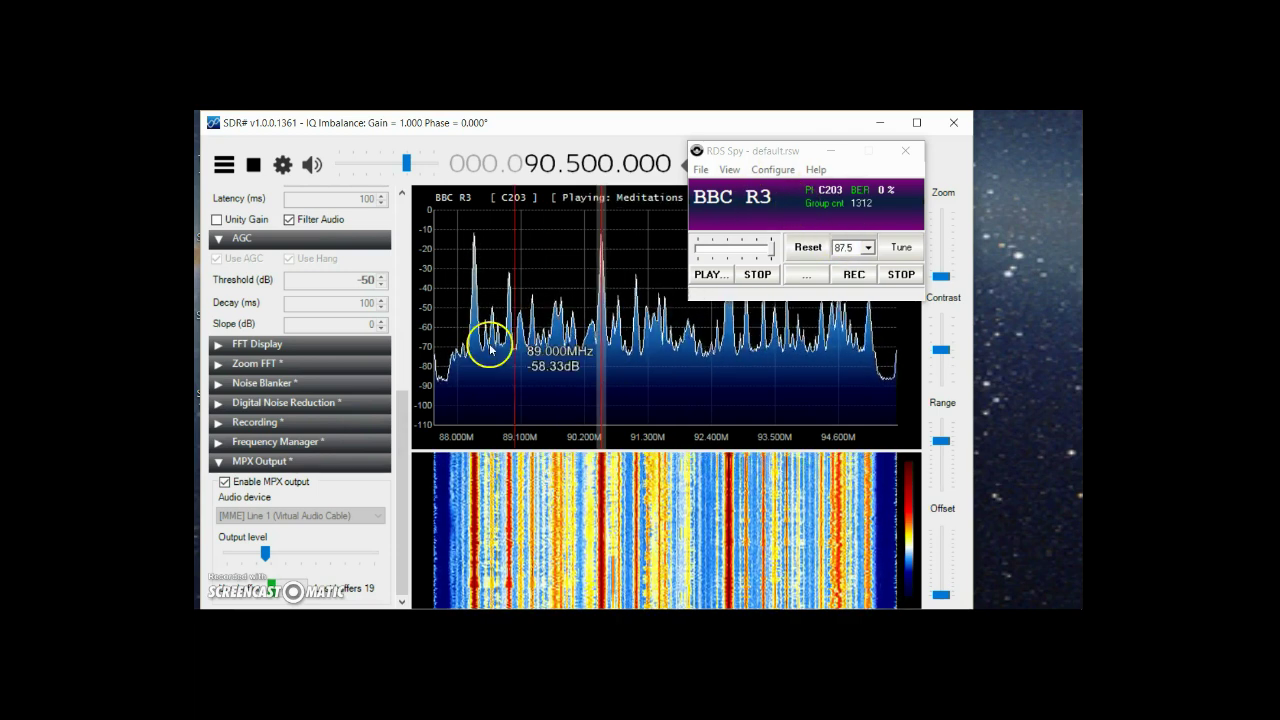
{"action": "mouse_move", "coordinate": [401, 429]}
{"action": "left_mouse_down"}
{"action": "mouse_move", "coordinate": [410, 288]}
{"action": "mouse_move", "coordinate": [431, 230]}
{"action": "left_mouse_up"}
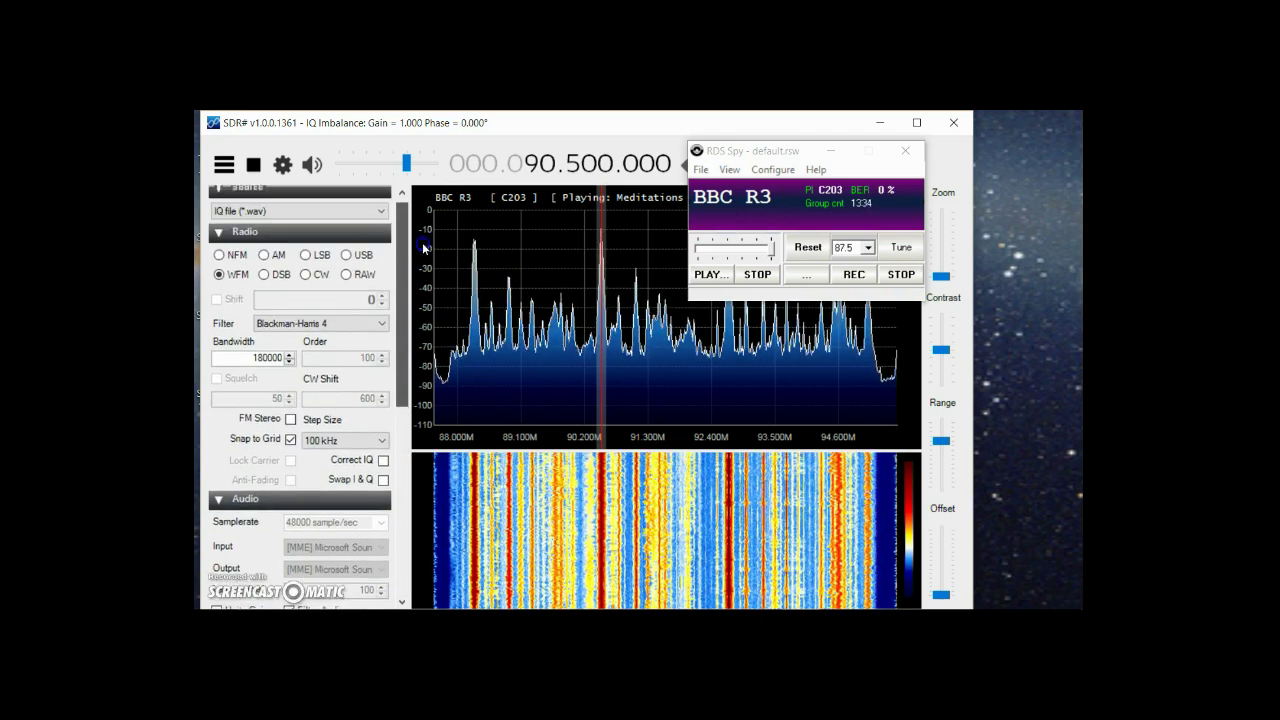
{"action": "scroll", "coordinate": [310, 430], "scroll_direction": "down", "scroll_amount": 4}
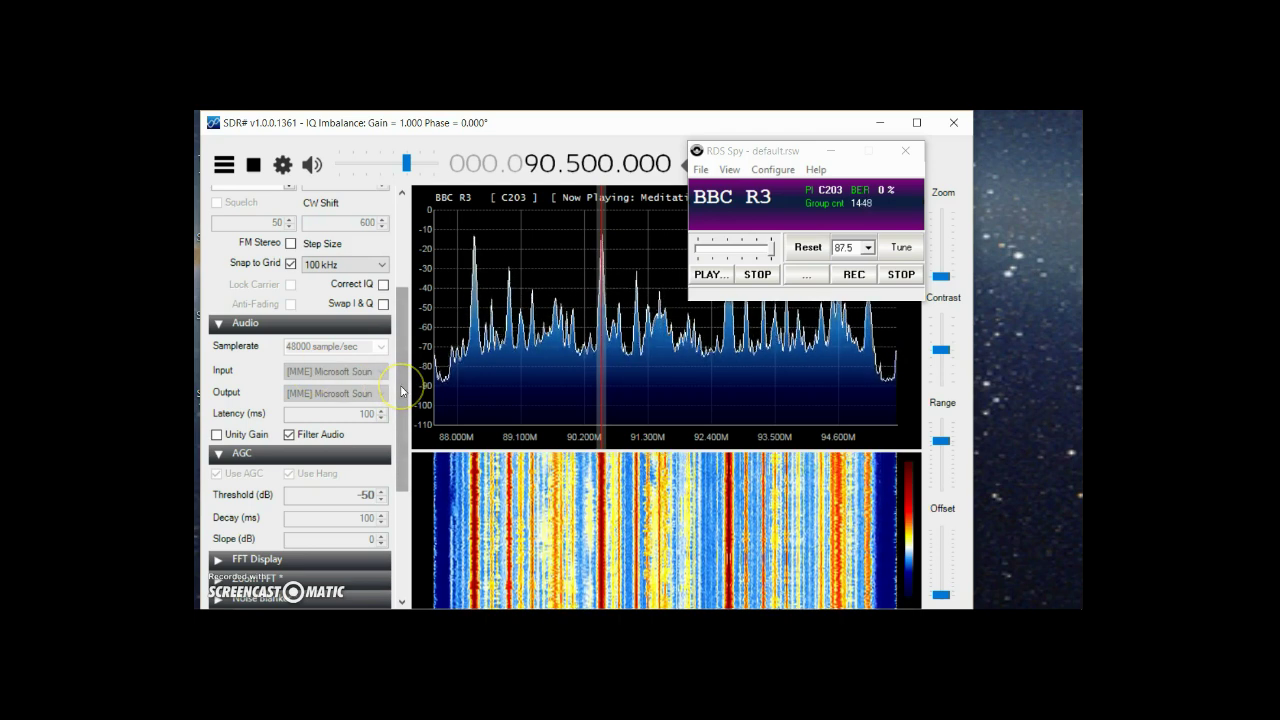
{"action": "scroll", "coordinate": [401, 388], "scroll_direction": "down", "scroll_amount": 1}
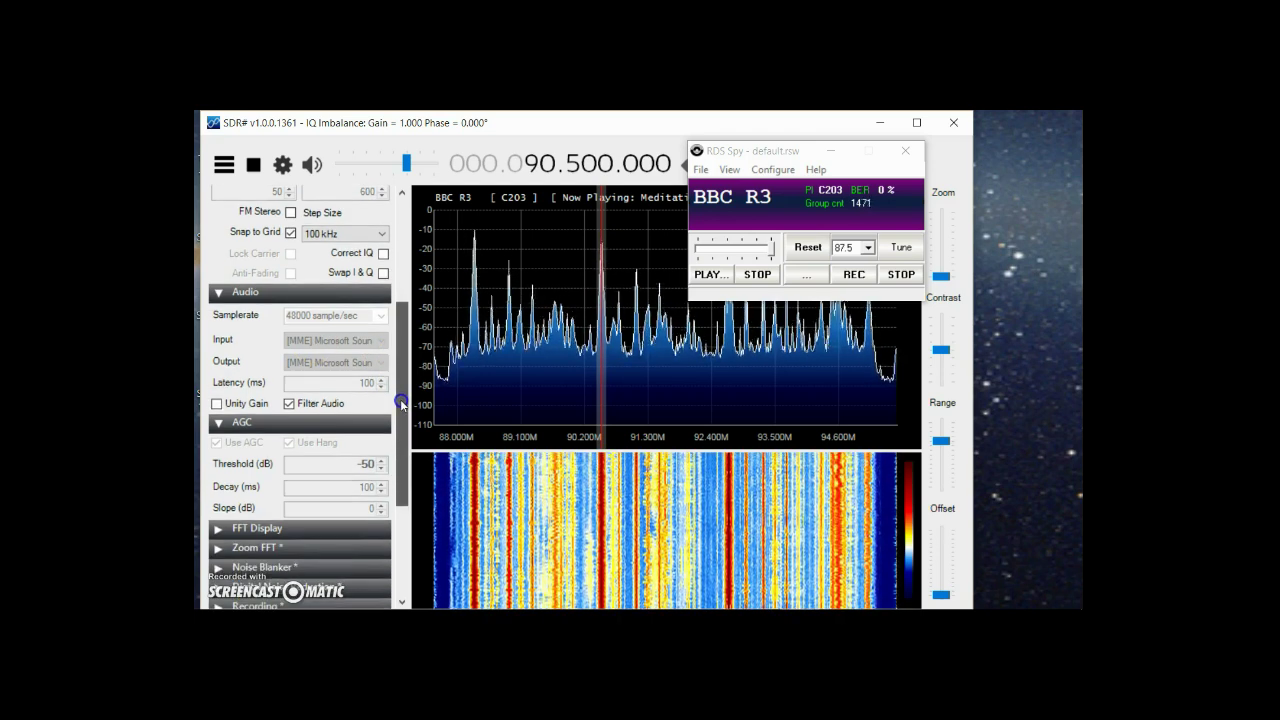
{"action": "left_click", "coordinate": [292, 318]}
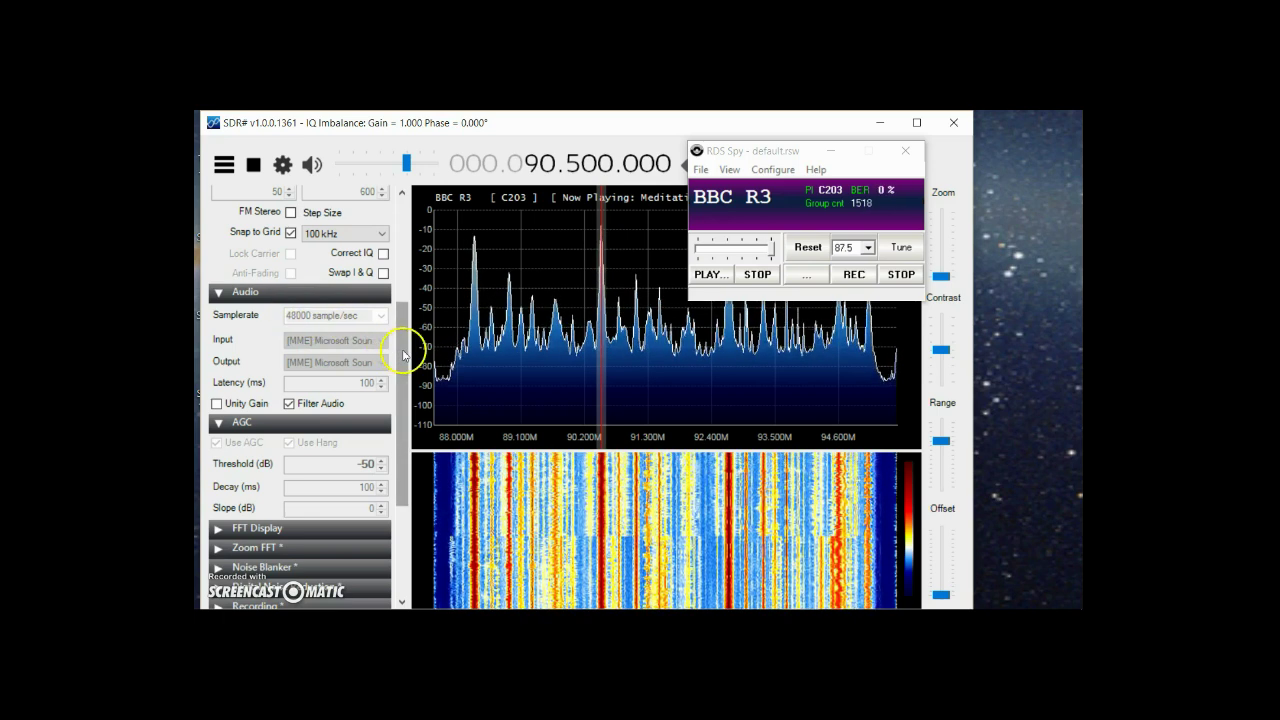
{"action": "left_click_drag", "start_coordinate": [404, 355], "coordinate": [406, 466]}
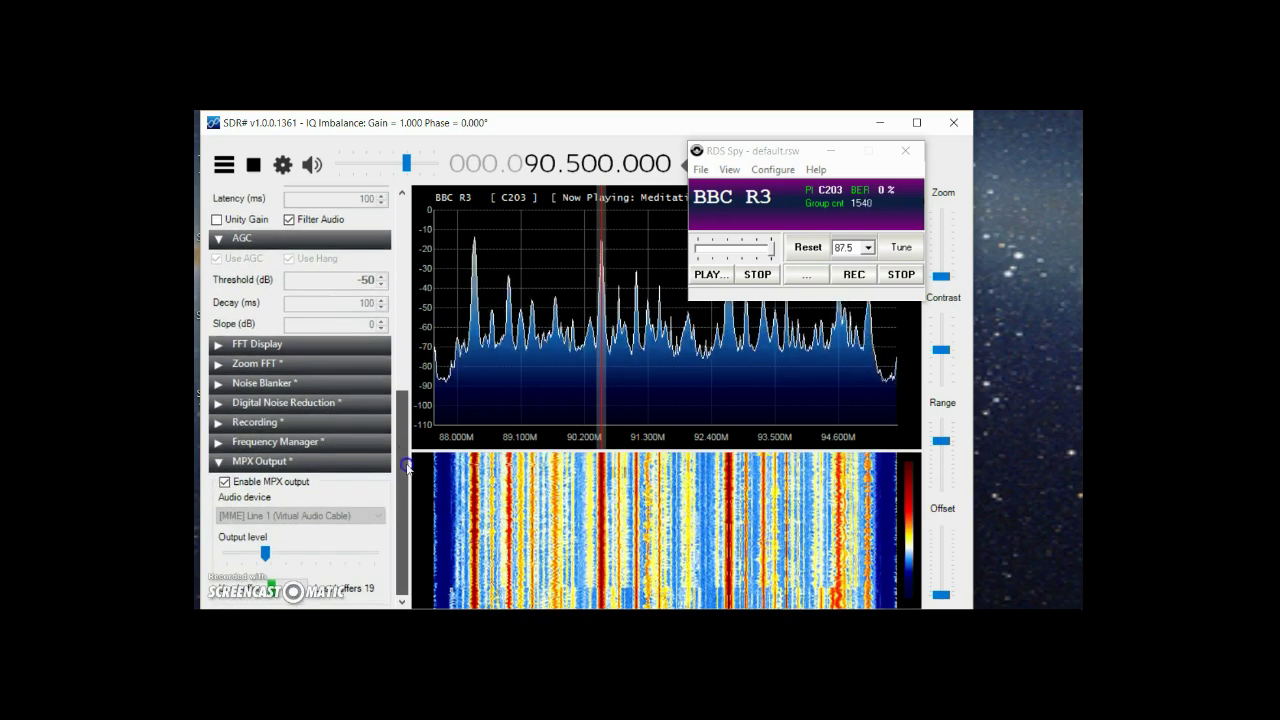